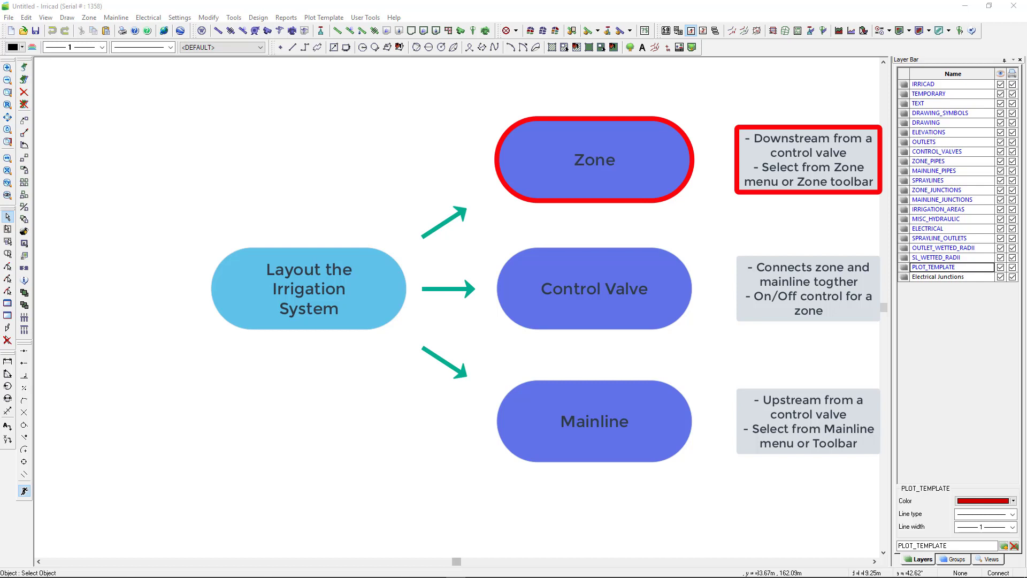
# - Glance at the Zone menu, then show the Mainline list of Water Supply, Pipe, Pump and Control Valve
pyautogui.click(88, 18)
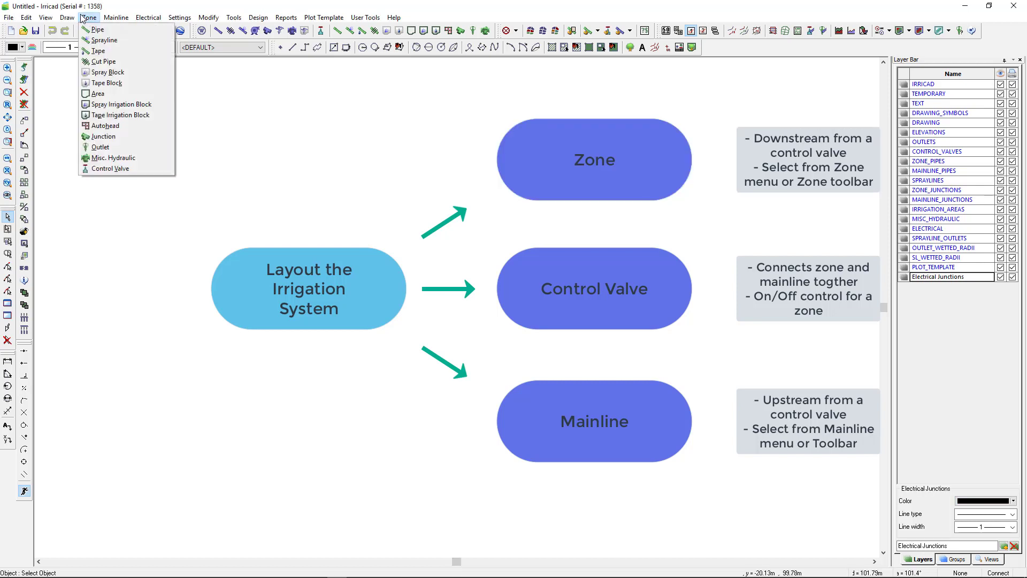
pyautogui.click(82, 17)
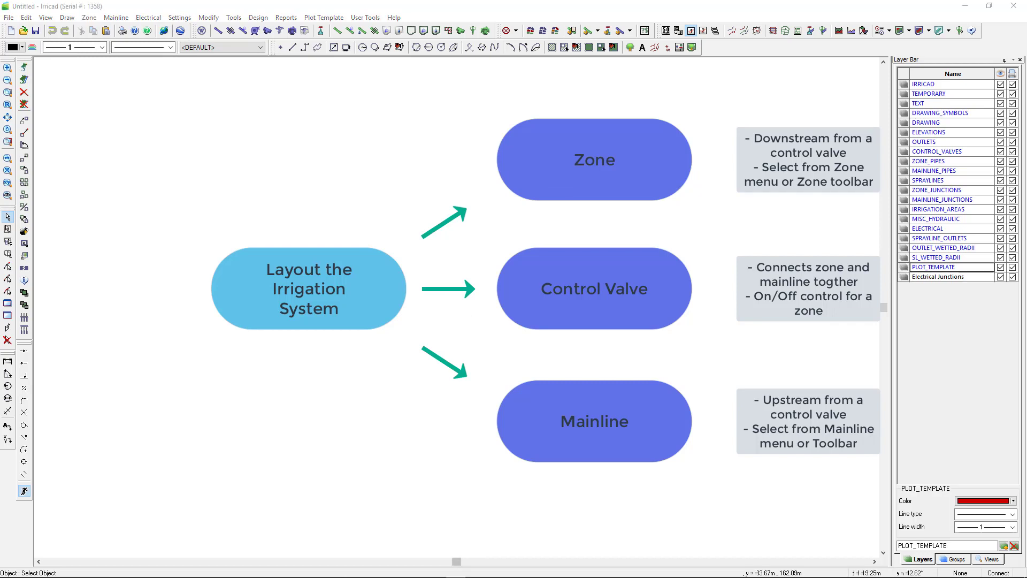
pyautogui.click(115, 18)
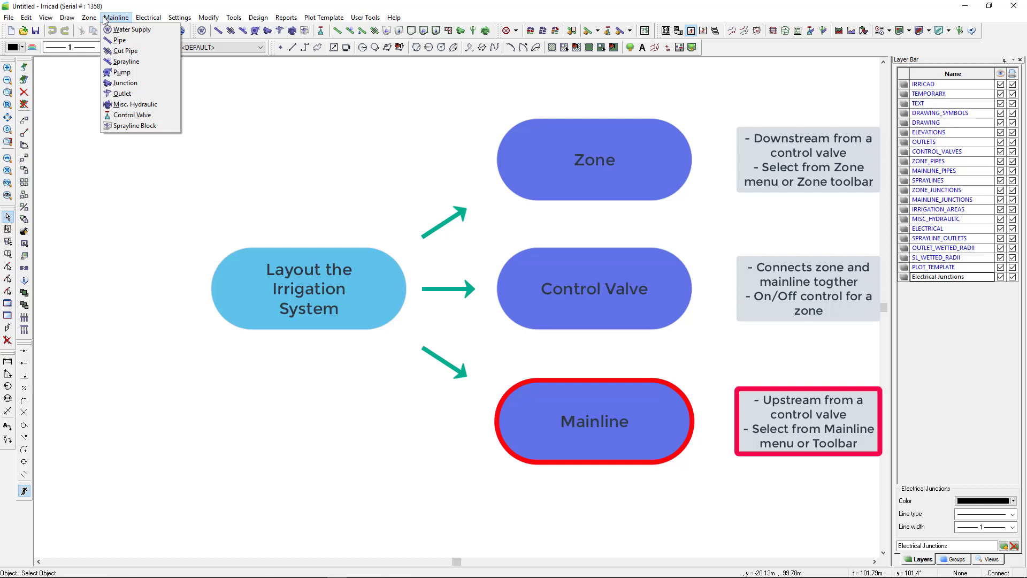
# - Close the Mainline list and review the Design > Zone Design submenu, including Detailed Analysis
pyautogui.click(105, 20)
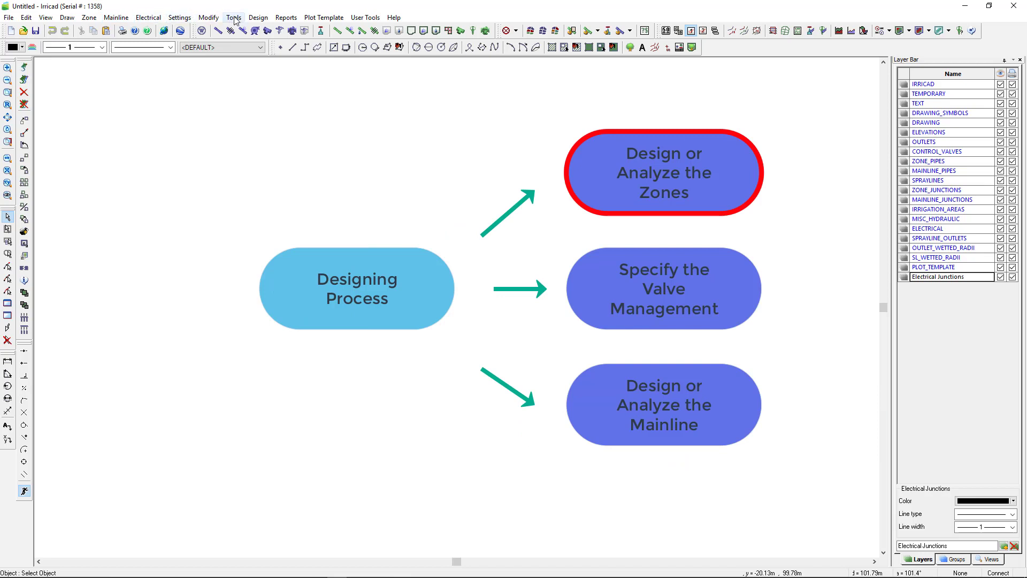
pyautogui.click(258, 17)
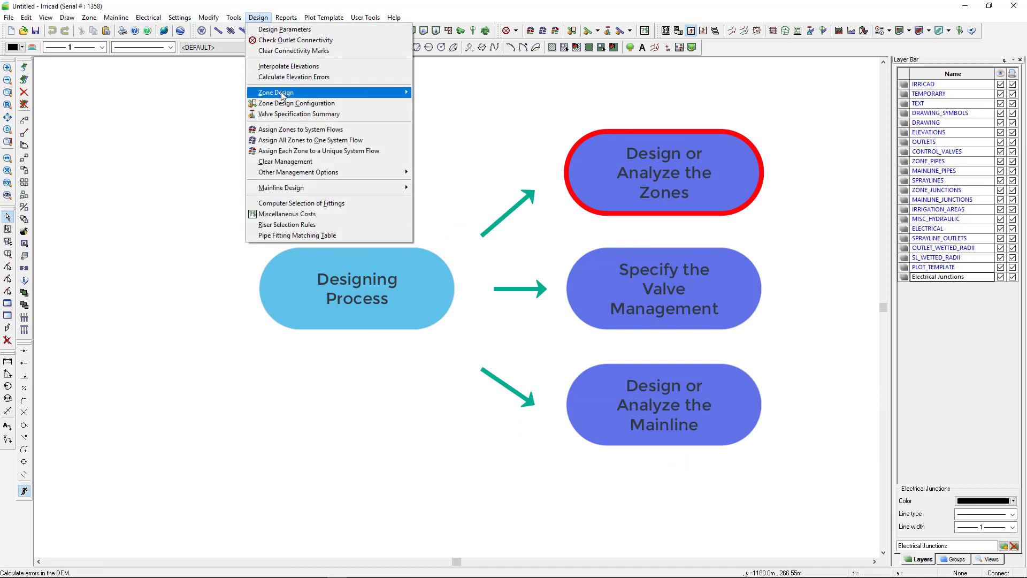
pyautogui.moveTo(282, 94)
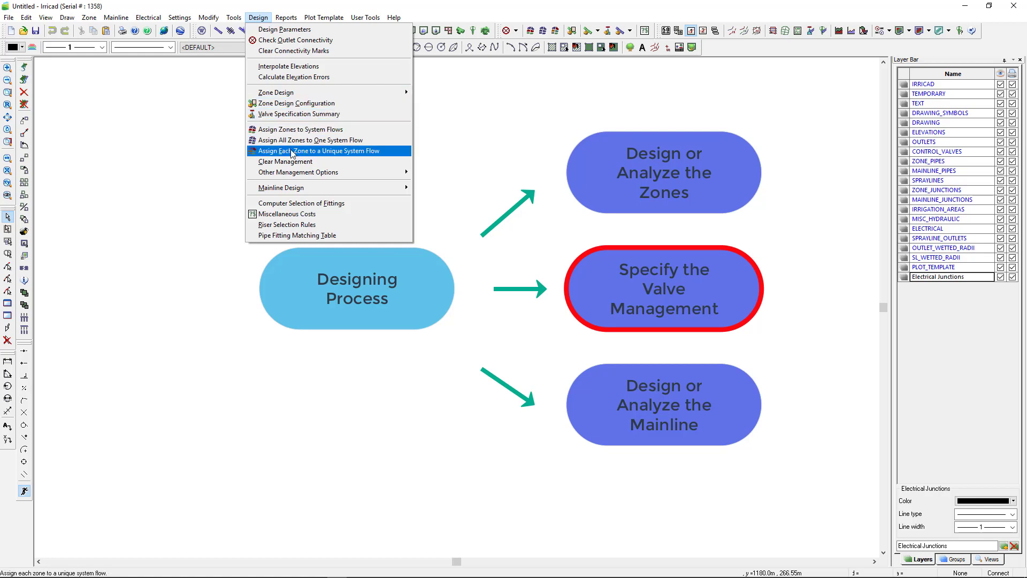
pyautogui.moveTo(303, 191)
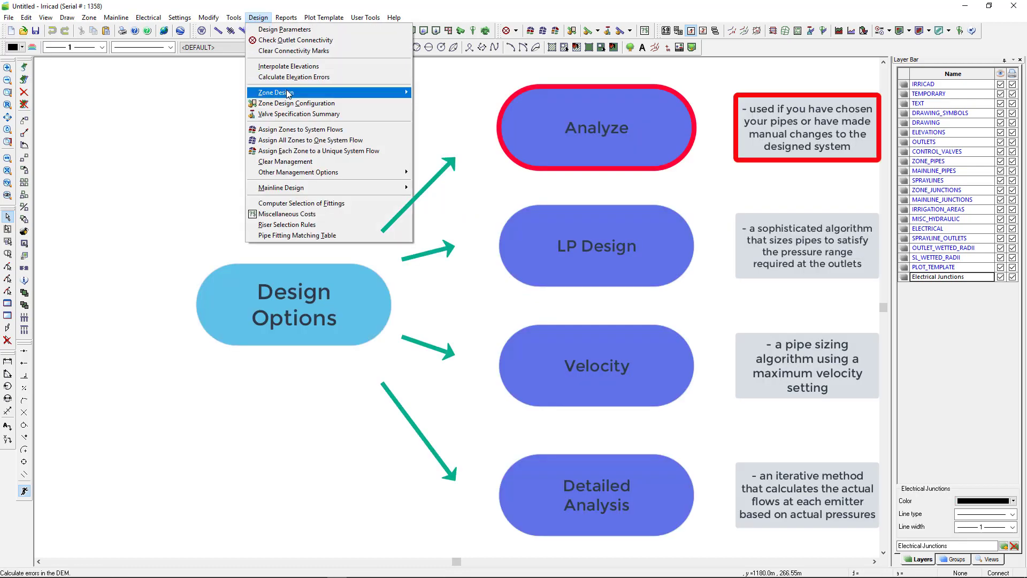
pyautogui.moveTo(289, 93)
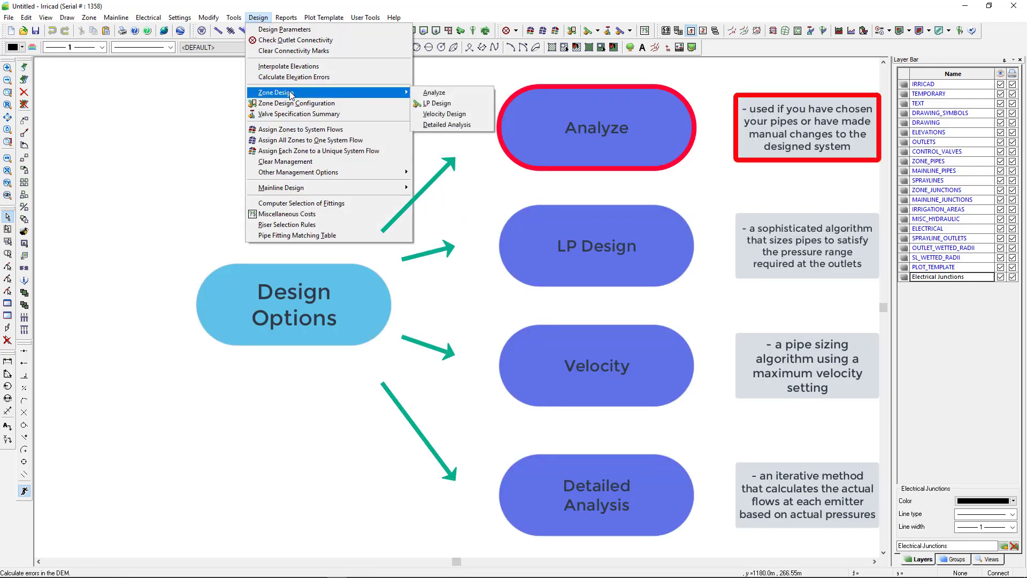
pyautogui.click(490, 125)
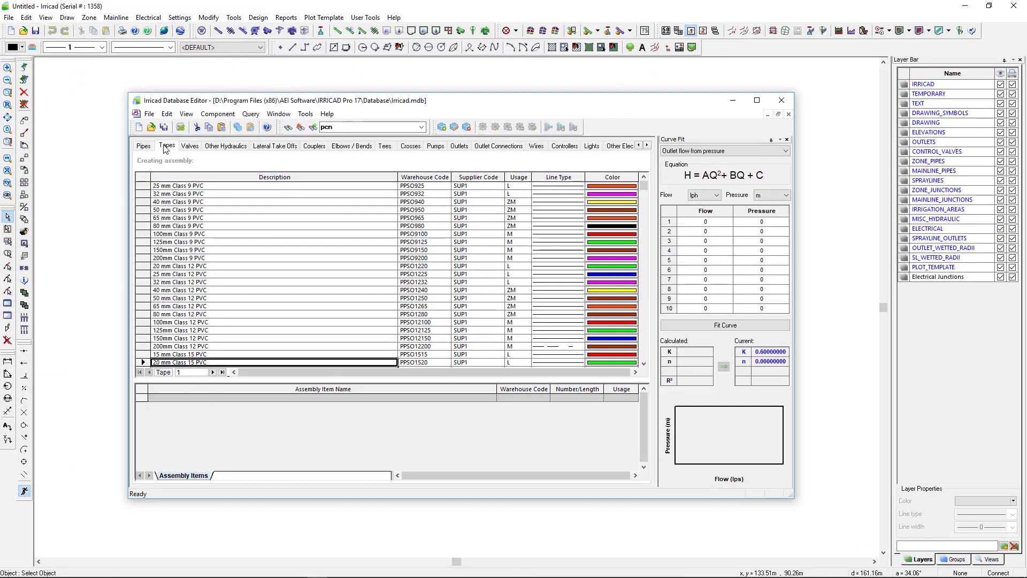
# - Browse the Tapes, Valves, Other Hydraulics and Outlets tabs of the Database Editor
pyautogui.click(166, 147)
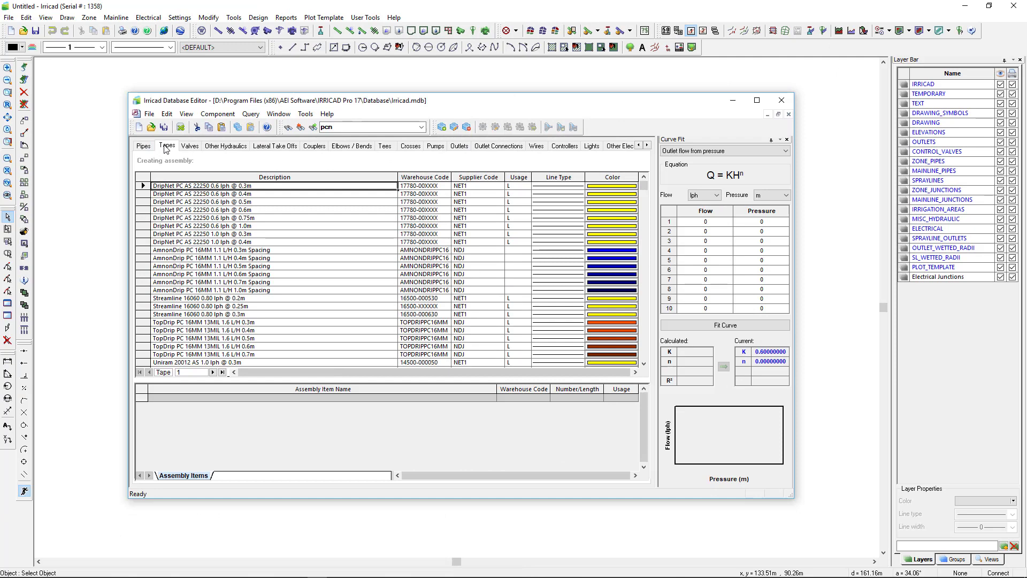
pyautogui.click(190, 146)
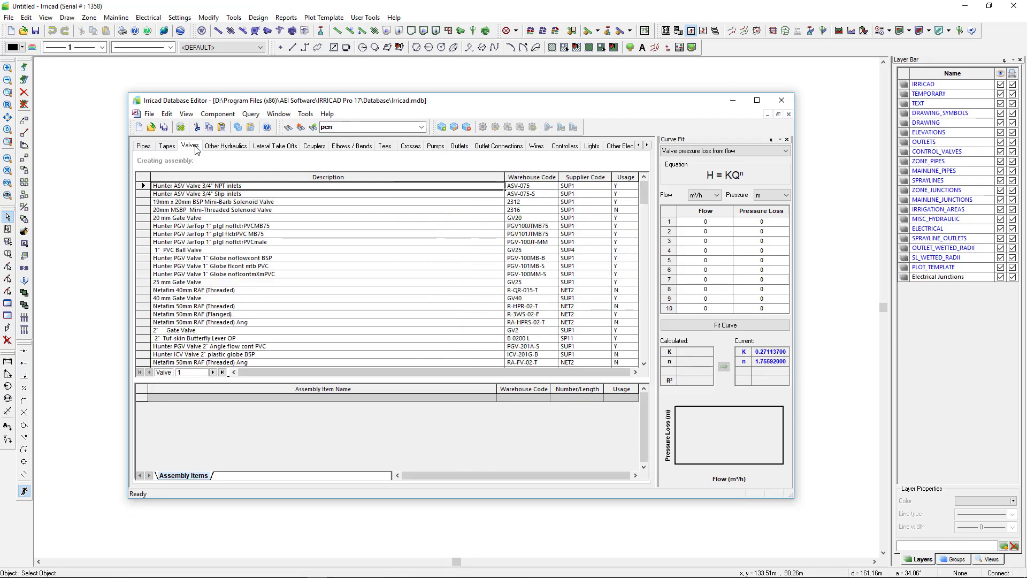
pyautogui.click(223, 146)
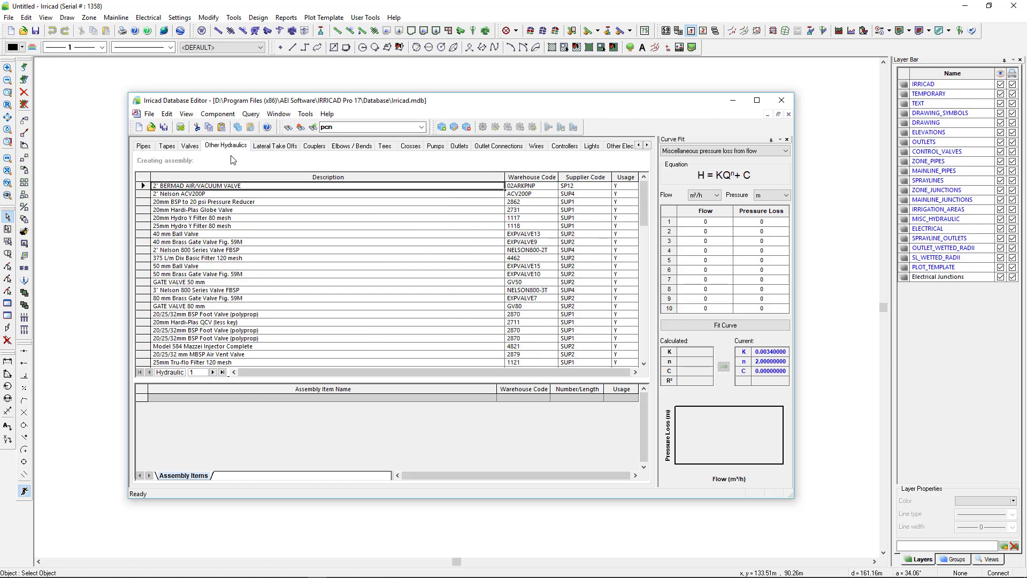
pyautogui.click(459, 147)
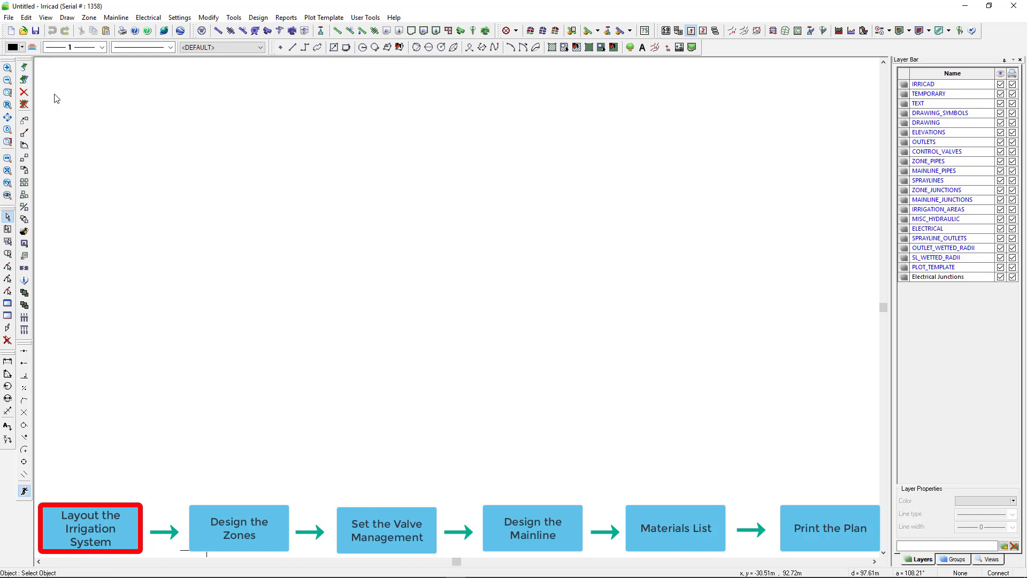
# - Bring up the File menu's import options, such as Import Contours and Import Image
pyautogui.click(8, 19)
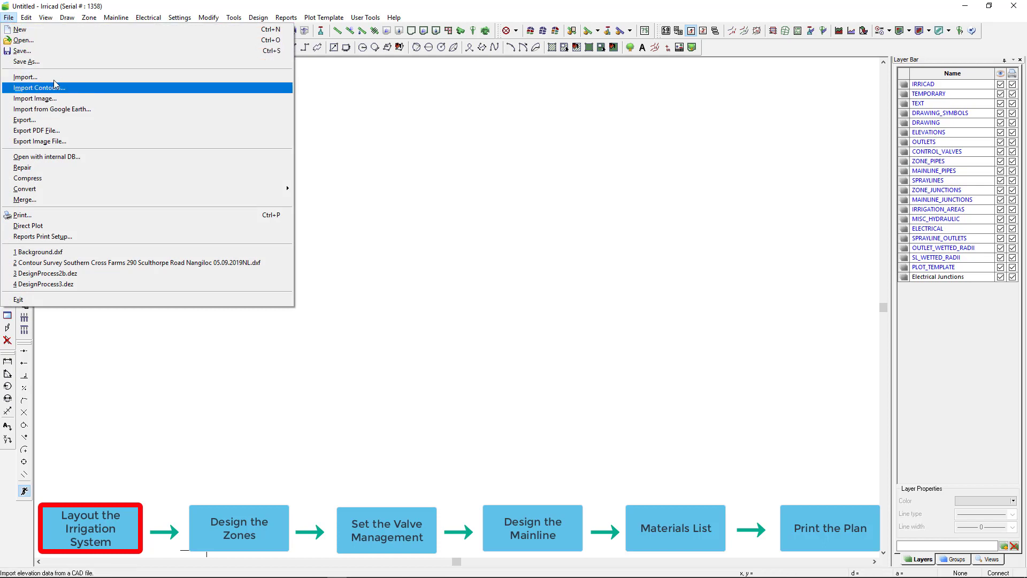
pyautogui.moveTo(67, 22)
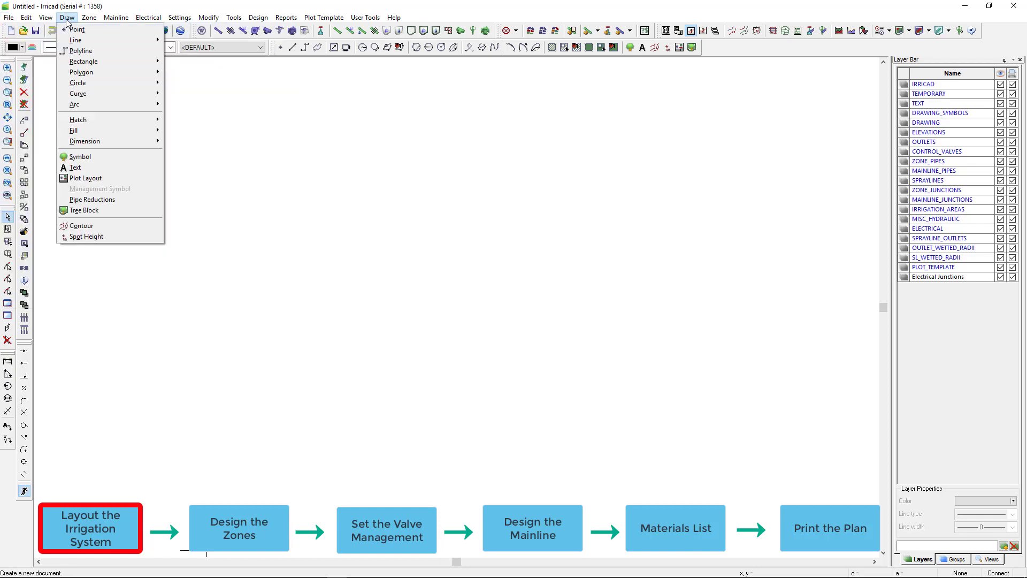
# - Import Background.dxf as the site boundary drawing
pyautogui.moveTo(8, 18)
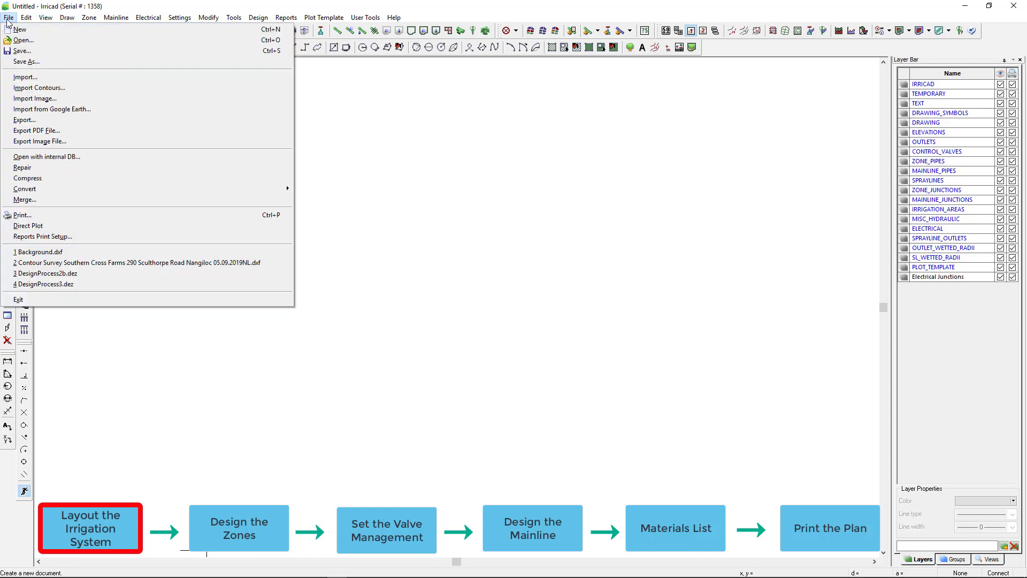
pyautogui.click(21, 79)
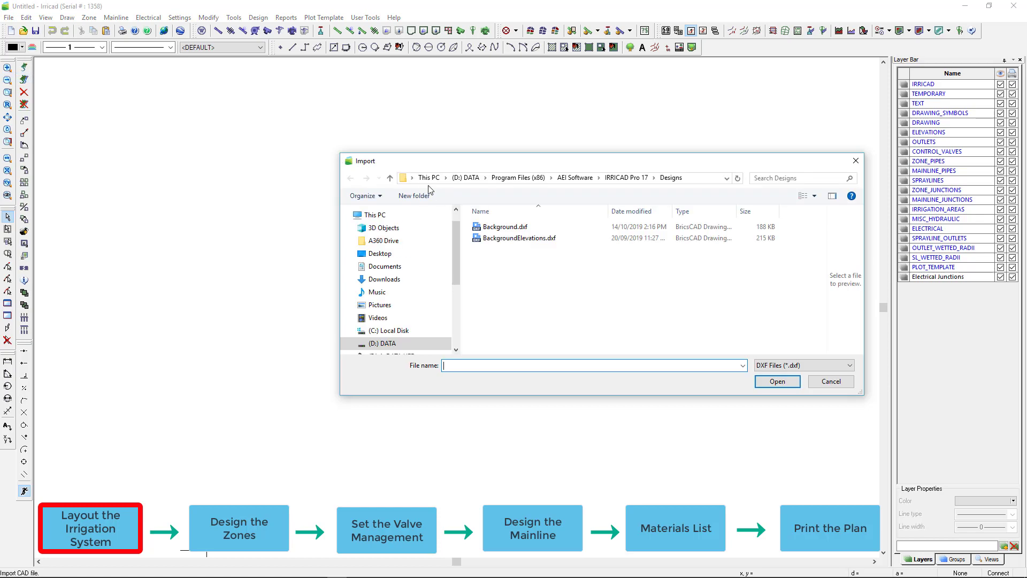
pyautogui.click(512, 226)
pyautogui.doubleClick(512, 226)
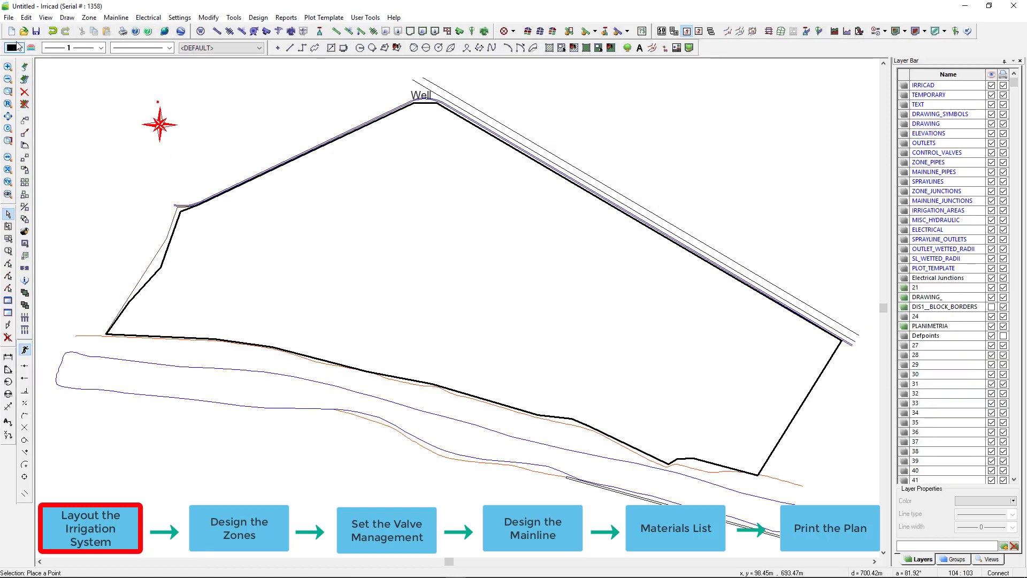
# - Import contours from BackgroundElevations.dxf using the elevations 2 layer (412–428 m)
pyautogui.click(8, 18)
pyautogui.click(21, 88)
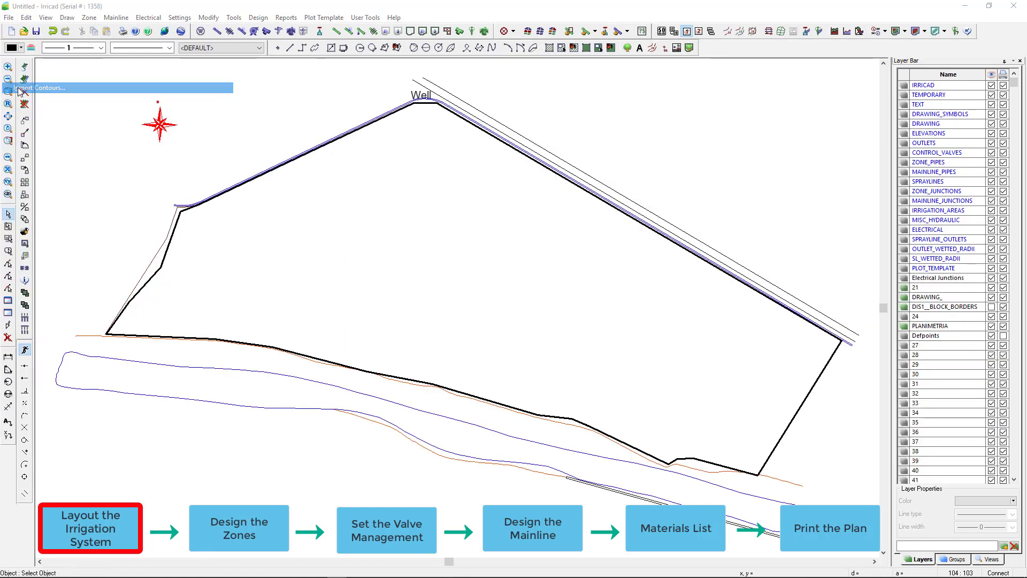
pyautogui.click(497, 239)
pyautogui.click(785, 384)
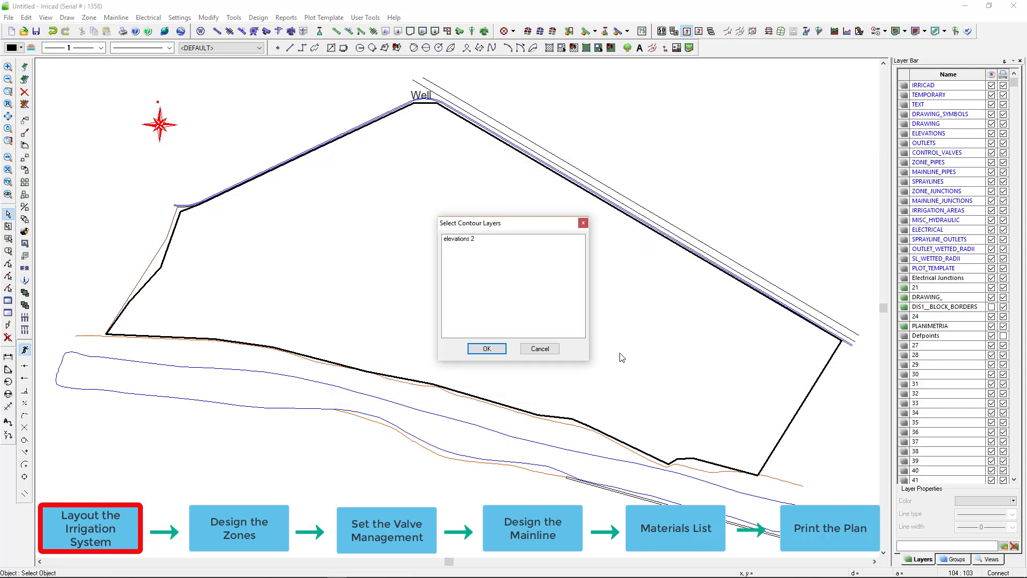
pyautogui.click(457, 240)
pyautogui.click(487, 348)
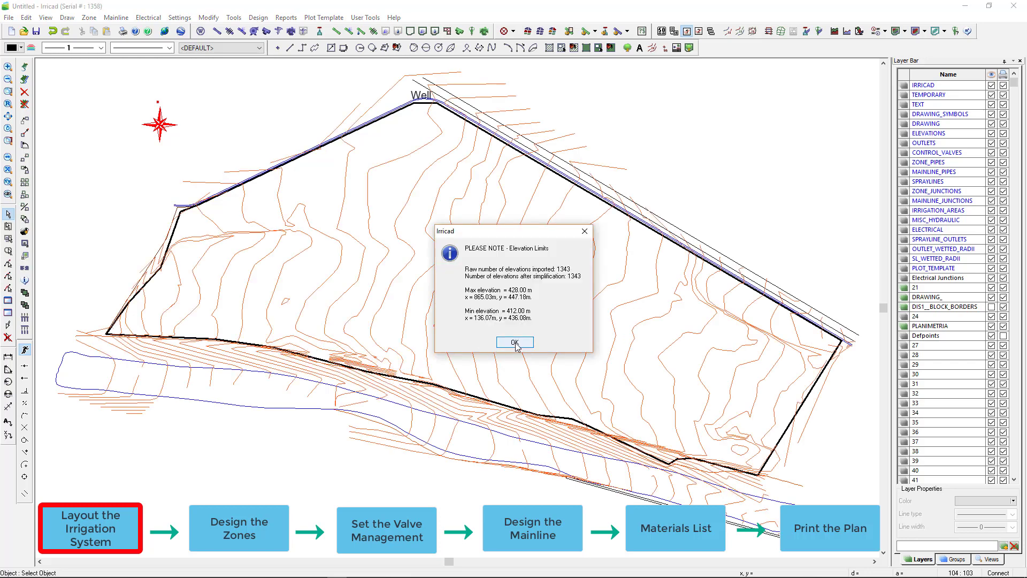
pyautogui.click(515, 344)
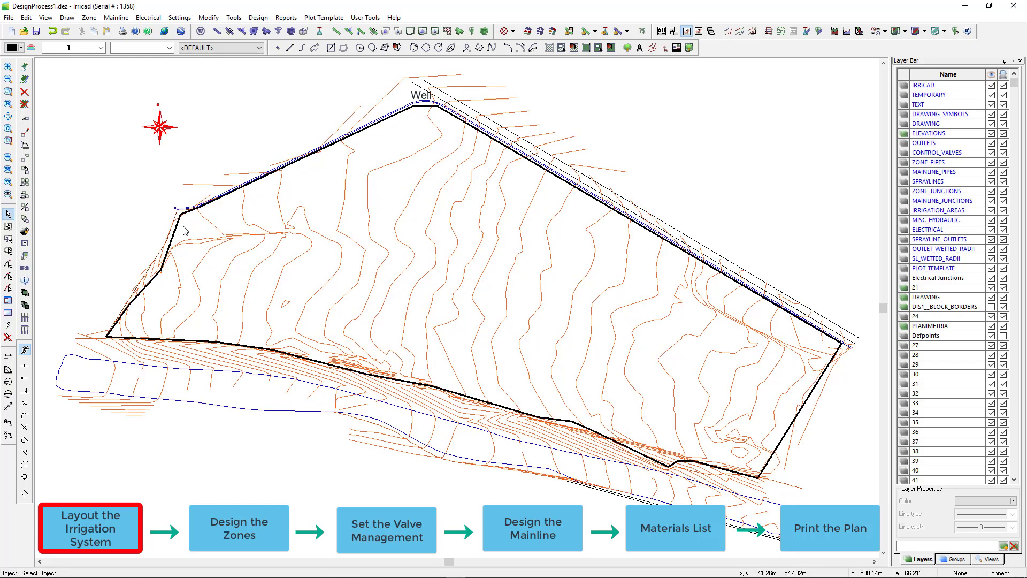
# - Create a tape block from the field boundary with AJAX PC AS 16 2.0 lph tape at 2.5 spacing
pyautogui.click(176, 230)
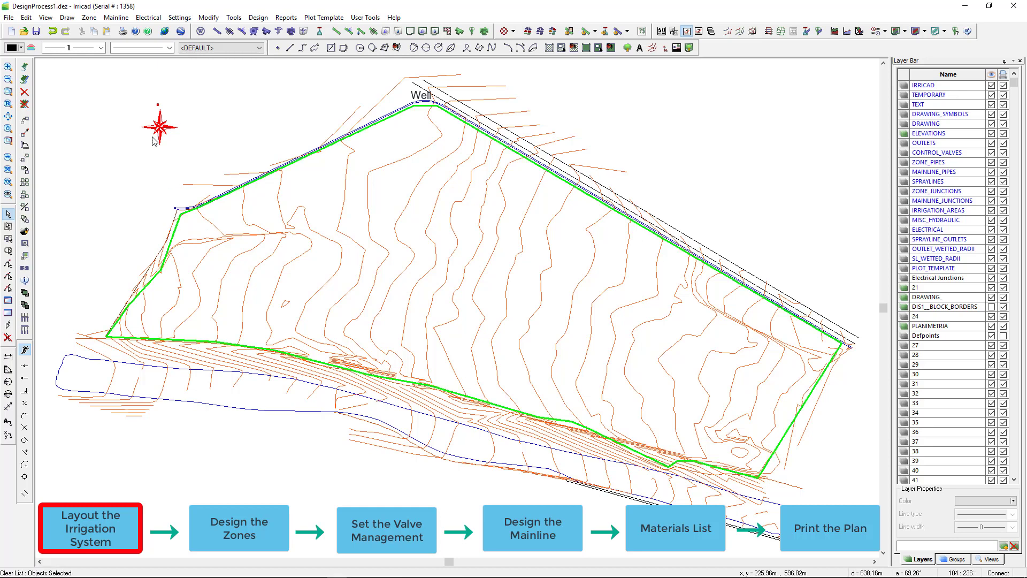
pyautogui.click(89, 17)
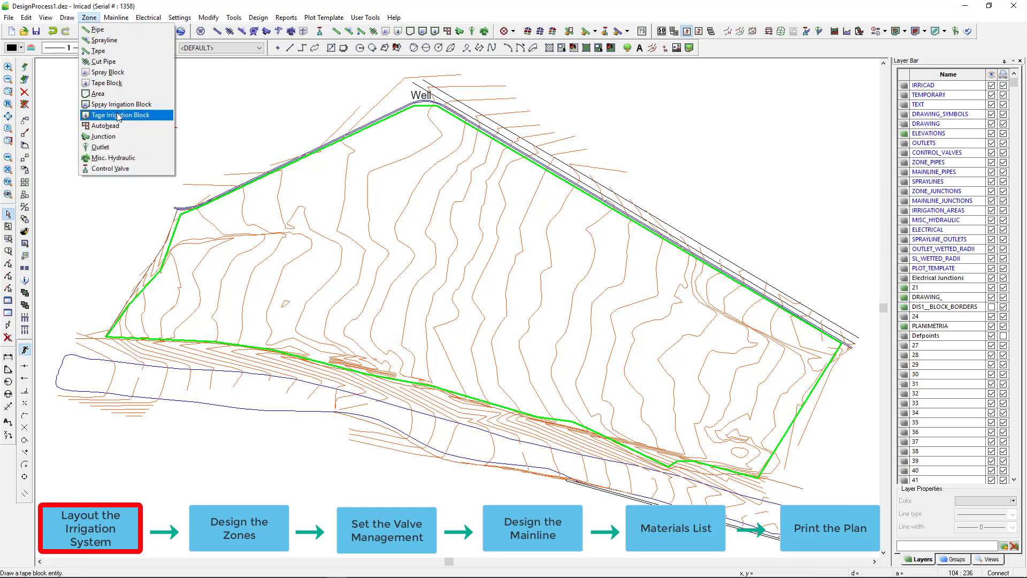
pyautogui.click(119, 116)
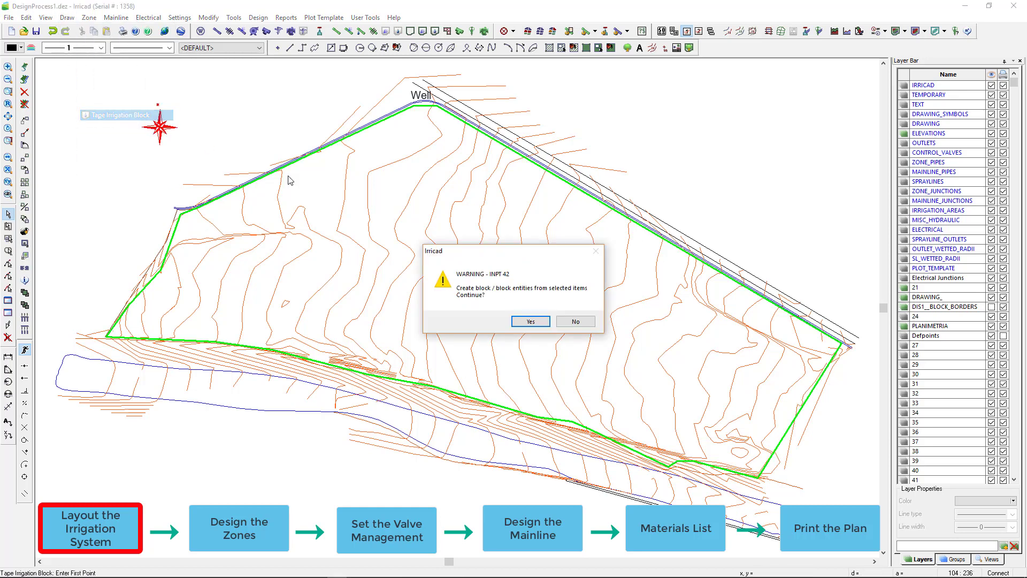
pyautogui.click(531, 320)
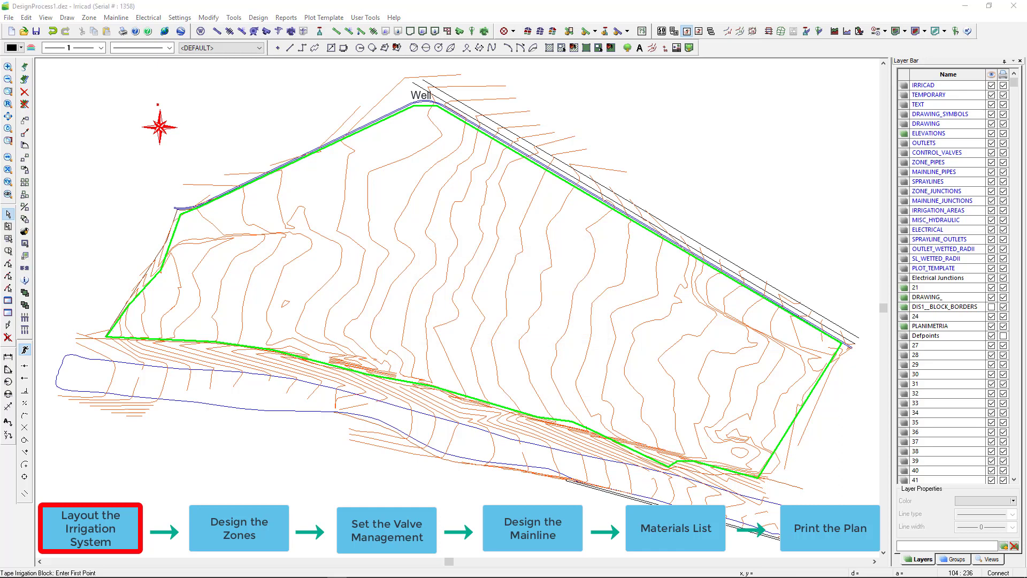
pyautogui.click(521, 242)
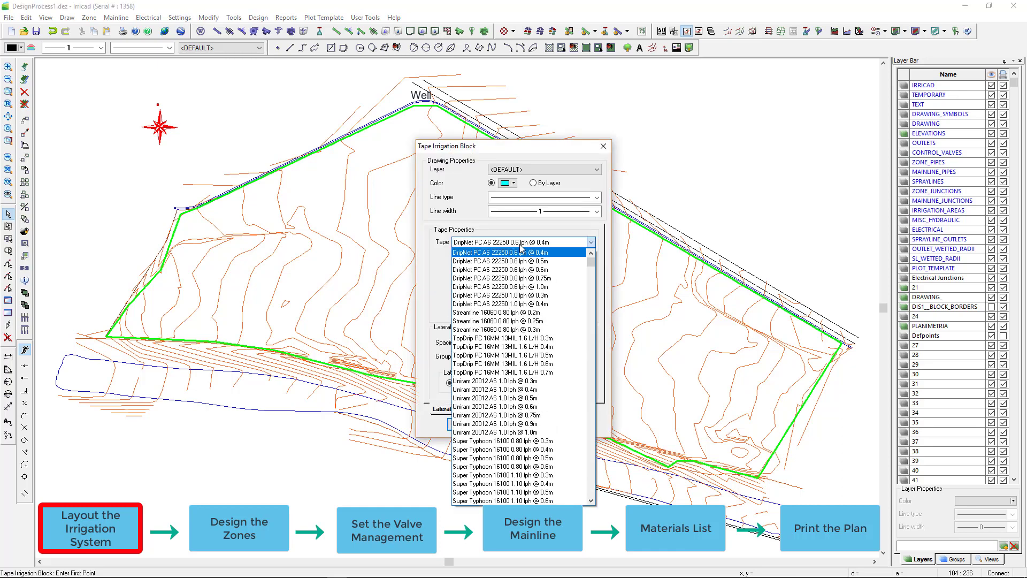
pyautogui.scroll(-10, 514, 300)
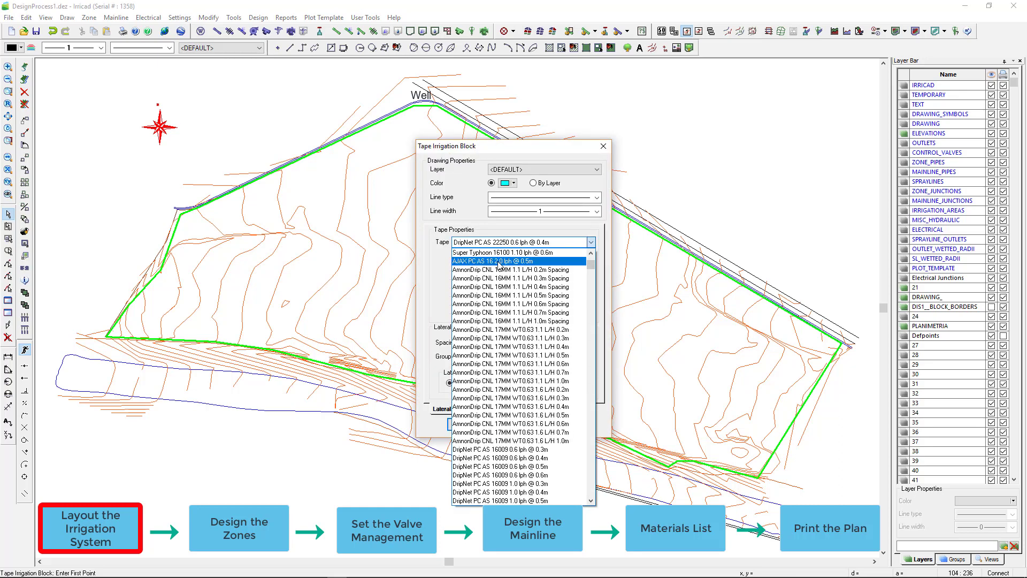
pyautogui.click(499, 262)
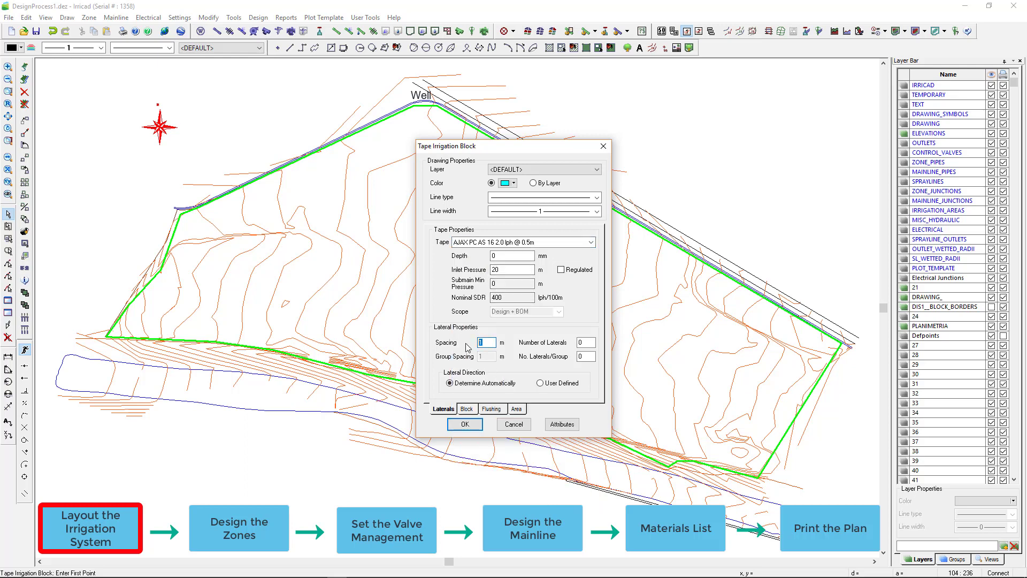
pyautogui.write('2.5')
# - Set submain at End, valve at Center using 2" New AJAX Valve, laterals parallel to left boundary
pyautogui.click(466, 409)
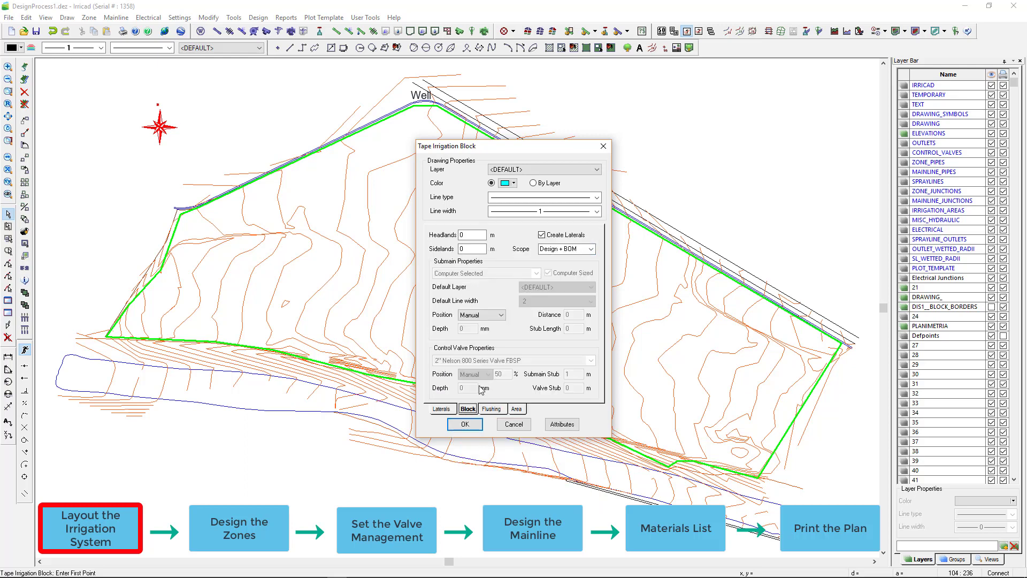
pyautogui.click(493, 315)
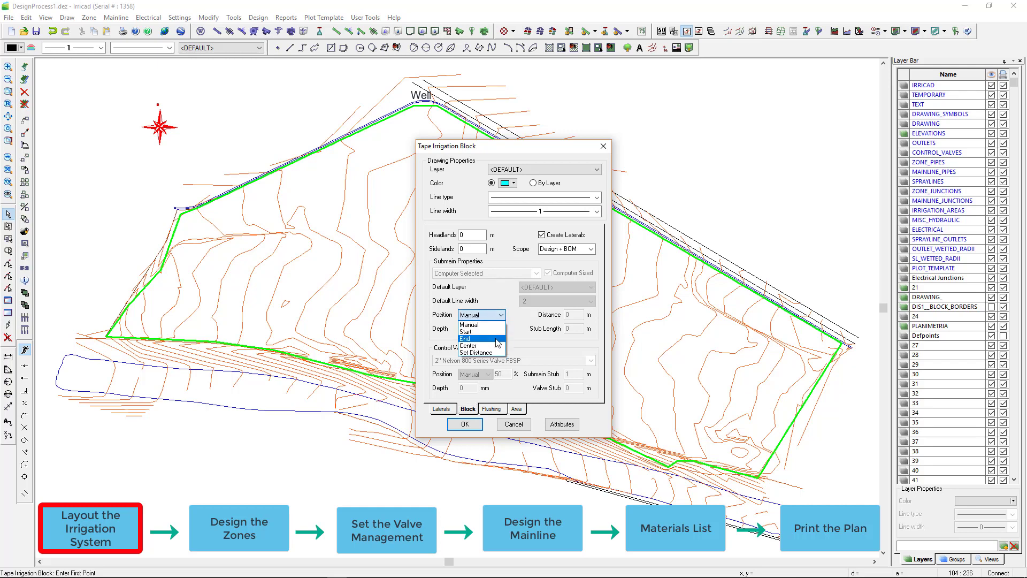
pyautogui.click(497, 338)
pyautogui.click(486, 374)
pyautogui.click(485, 410)
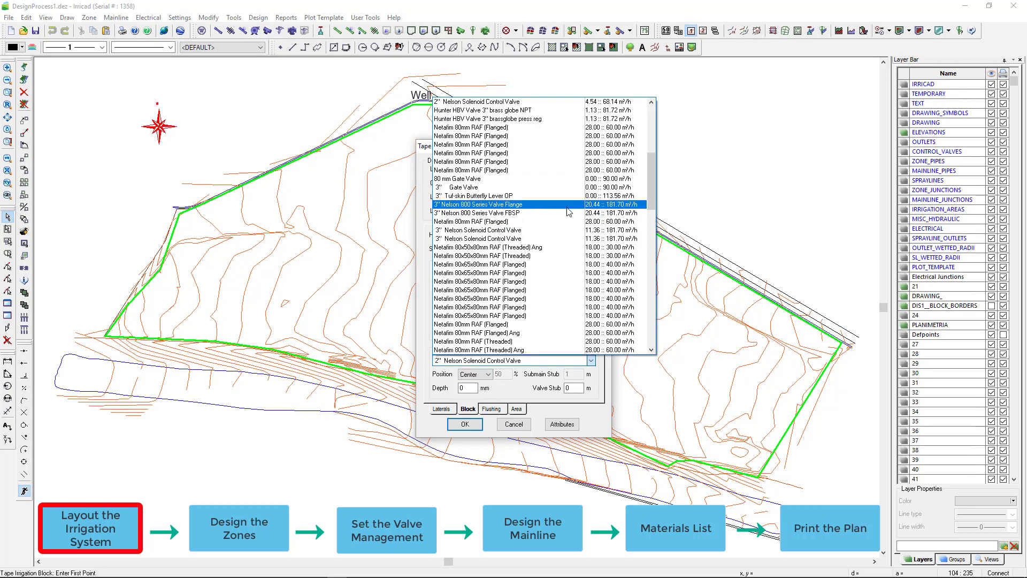
pyautogui.scroll(2, 564, 204)
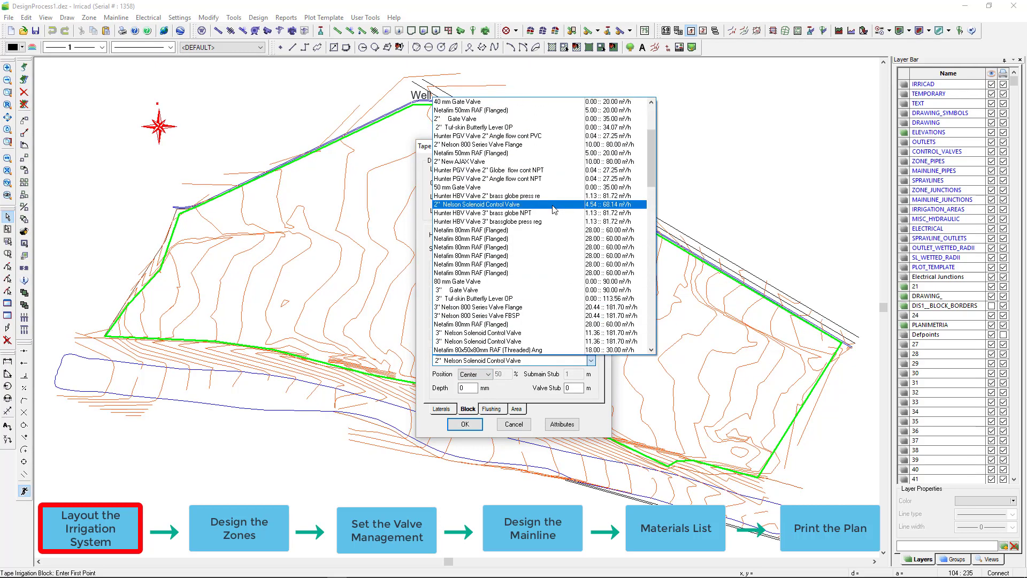
pyautogui.click(497, 163)
pyautogui.click(483, 273)
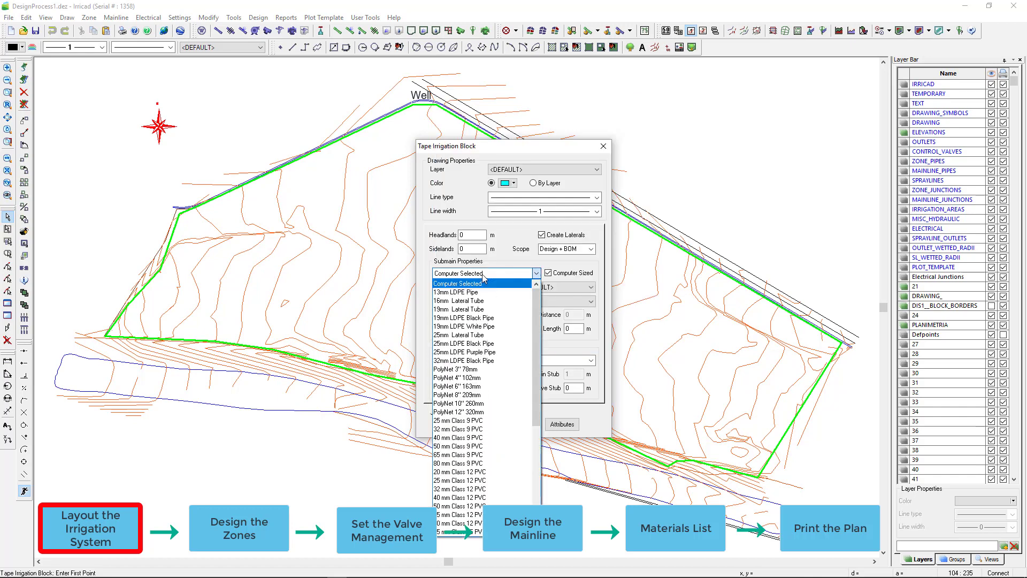
pyautogui.click(485, 277)
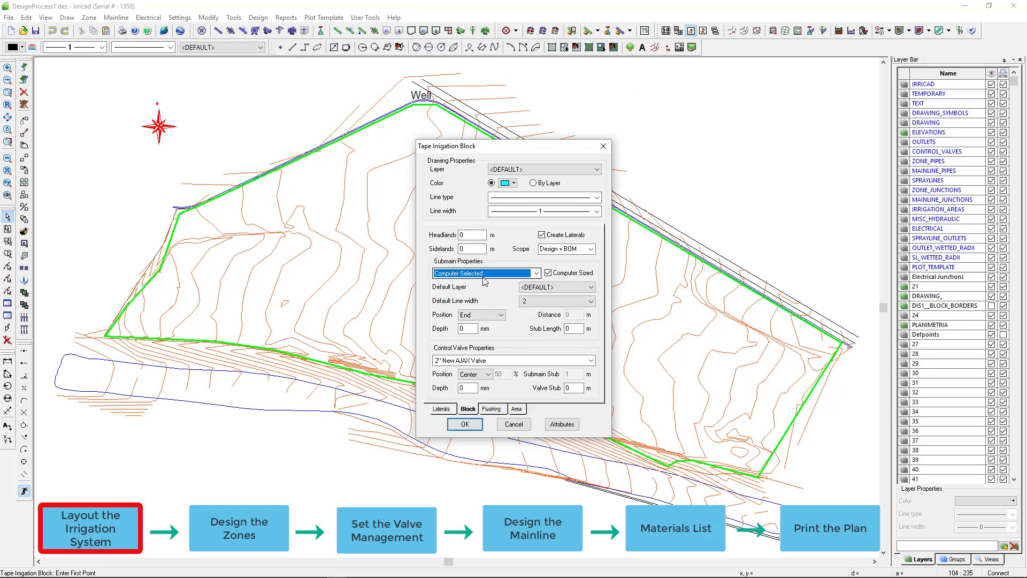
pyautogui.press('Return')
pyautogui.click(174, 230)
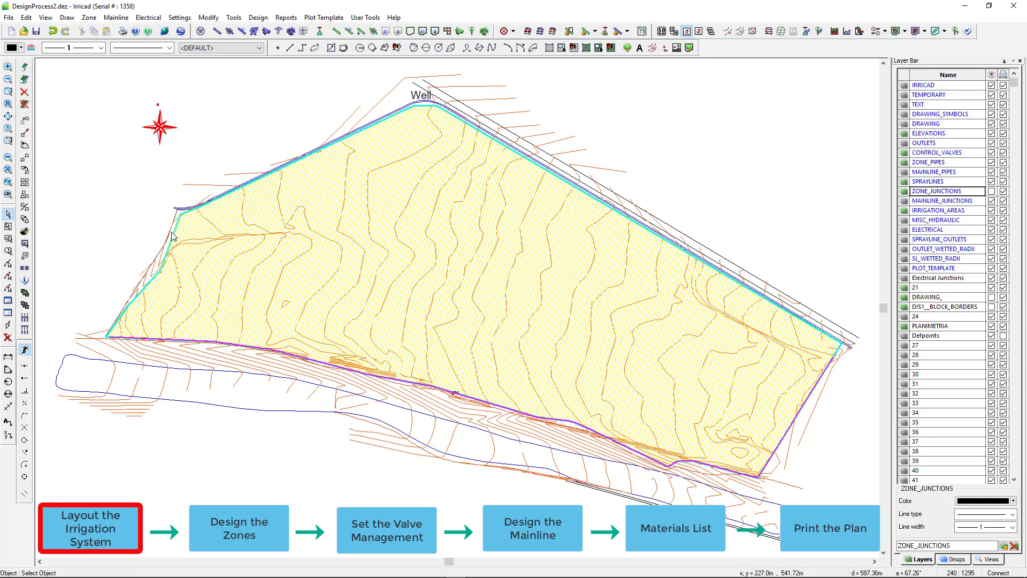
# - Sub-divide the tape block into 4 slices and 2 cuts, accepting the eight sub-areas
pyautogui.click(172, 235)
pyautogui.click(234, 17)
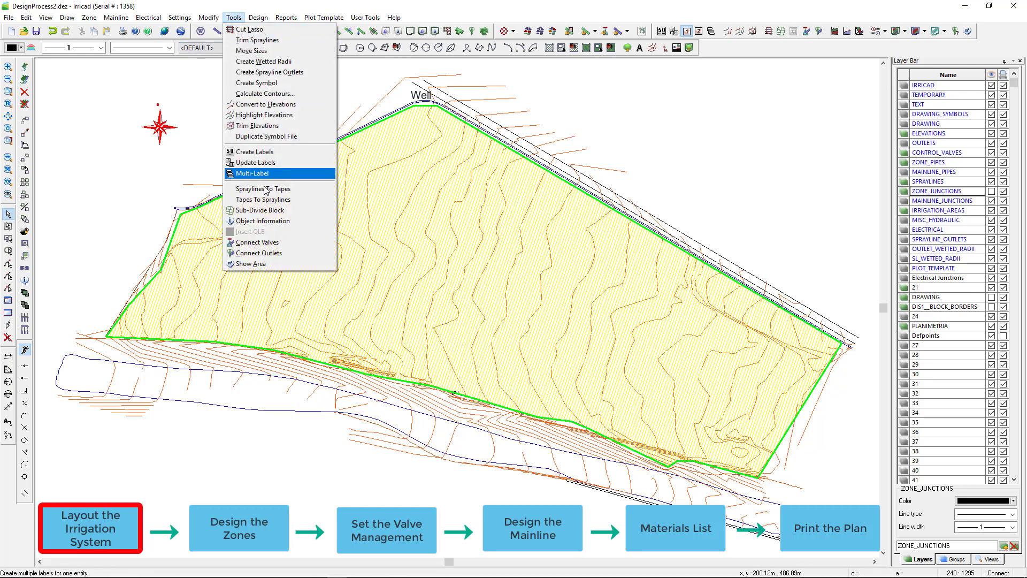
pyautogui.click(266, 213)
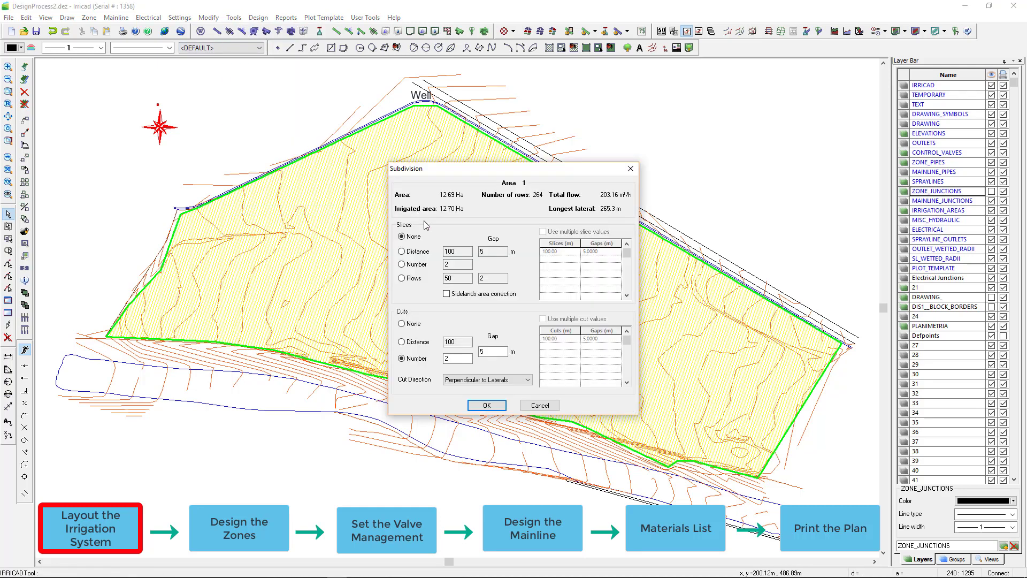
pyautogui.click(410, 266)
pyautogui.moveTo(461, 264); pyautogui.dragTo(440, 266)
pyautogui.write('4')
pyautogui.doubleClick(457, 359)
pyautogui.click(485, 405)
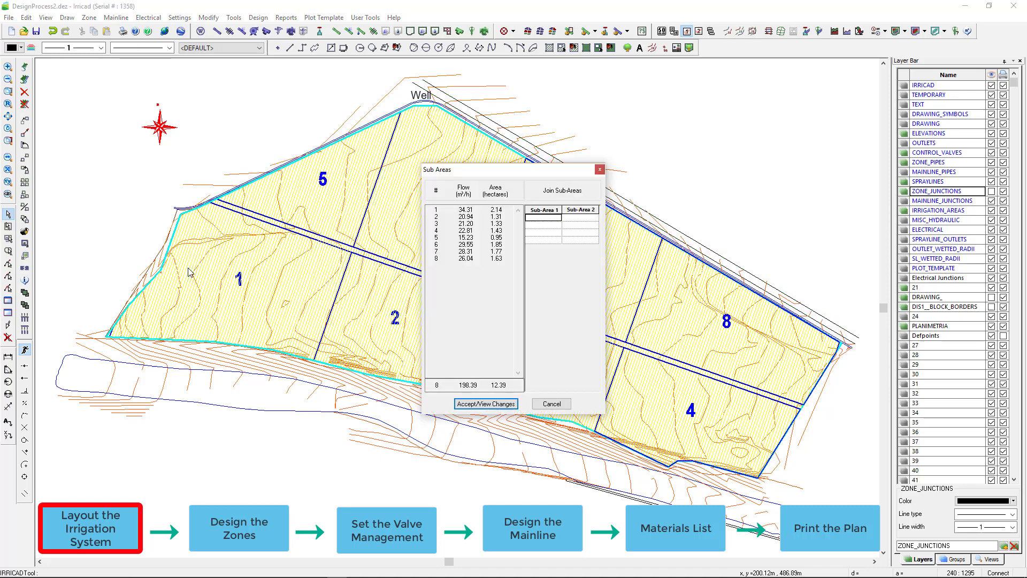
pyautogui.click(481, 403)
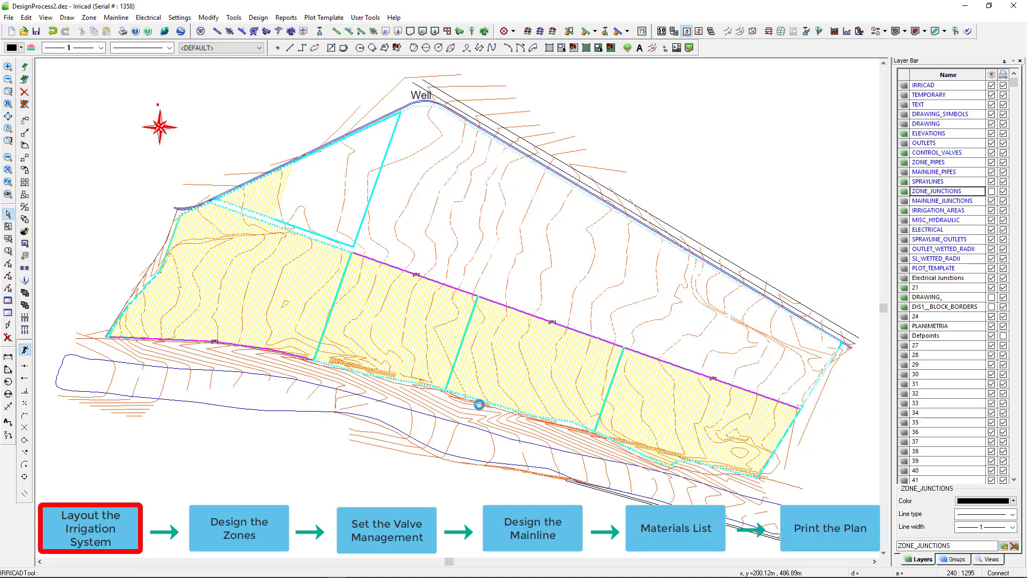
# - Switch the leftmost sub-area's submain position from End to Start
pyautogui.click(212, 262)
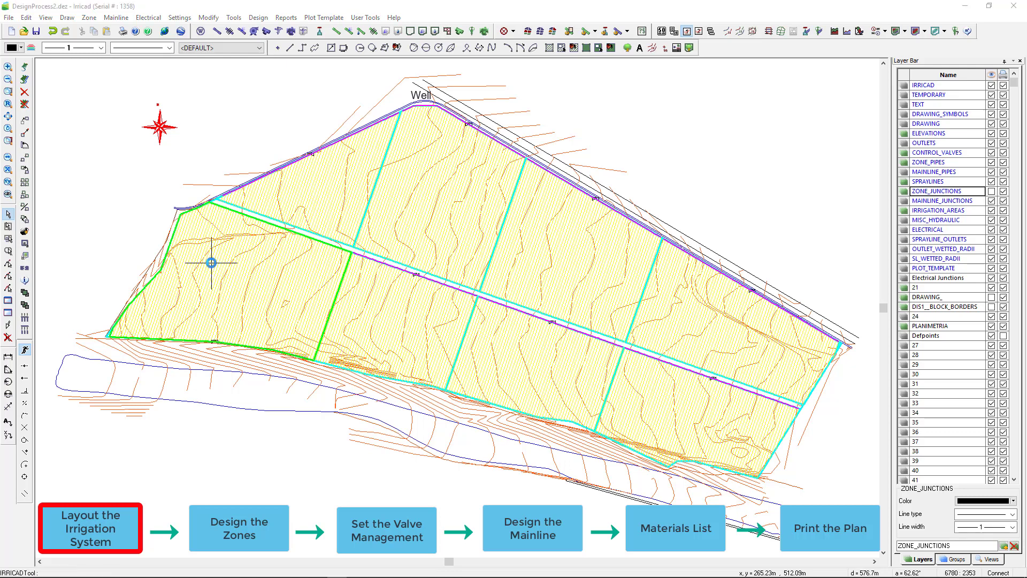
pyautogui.click(467, 410)
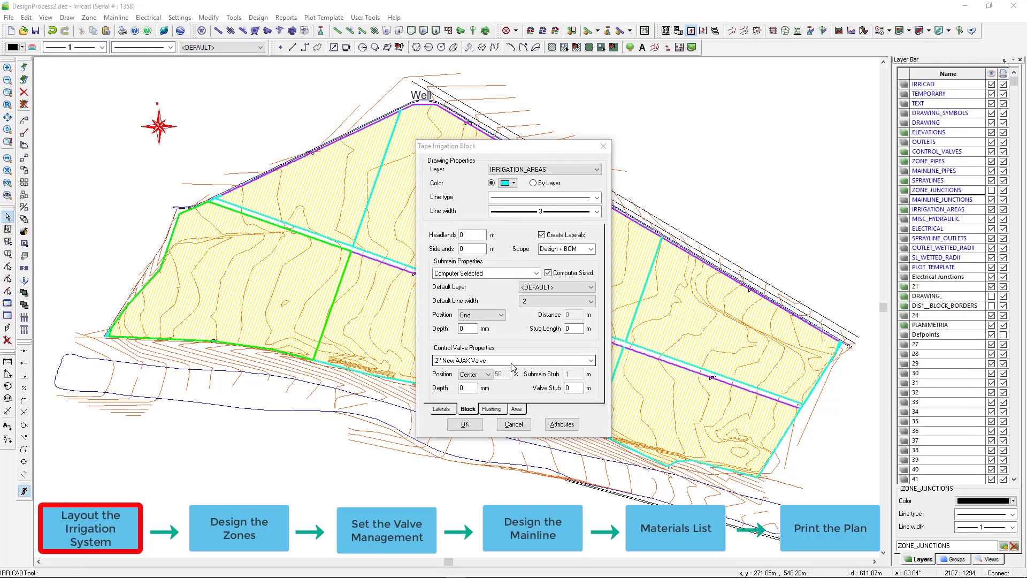
pyautogui.click(497, 315)
pyautogui.click(498, 333)
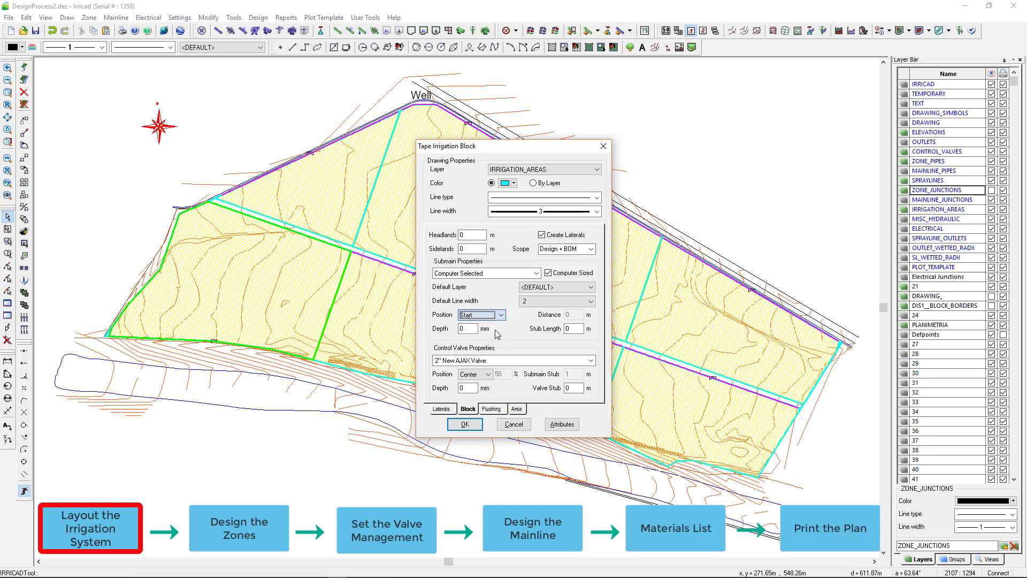
pyautogui.click(475, 424)
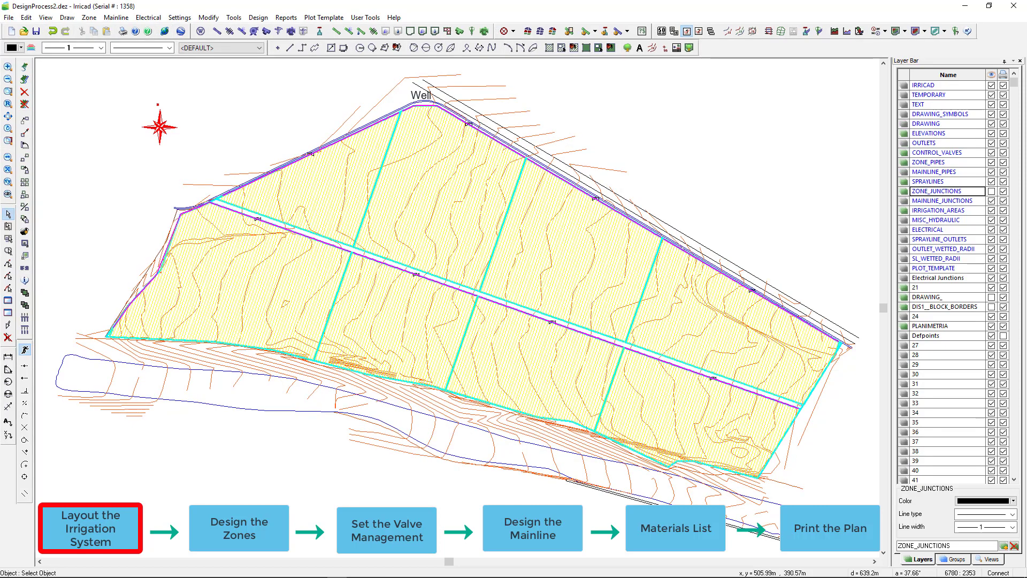
# - Run Zone Design > LP Design to size the pipes in all eight zones
pyautogui.click(255, 18)
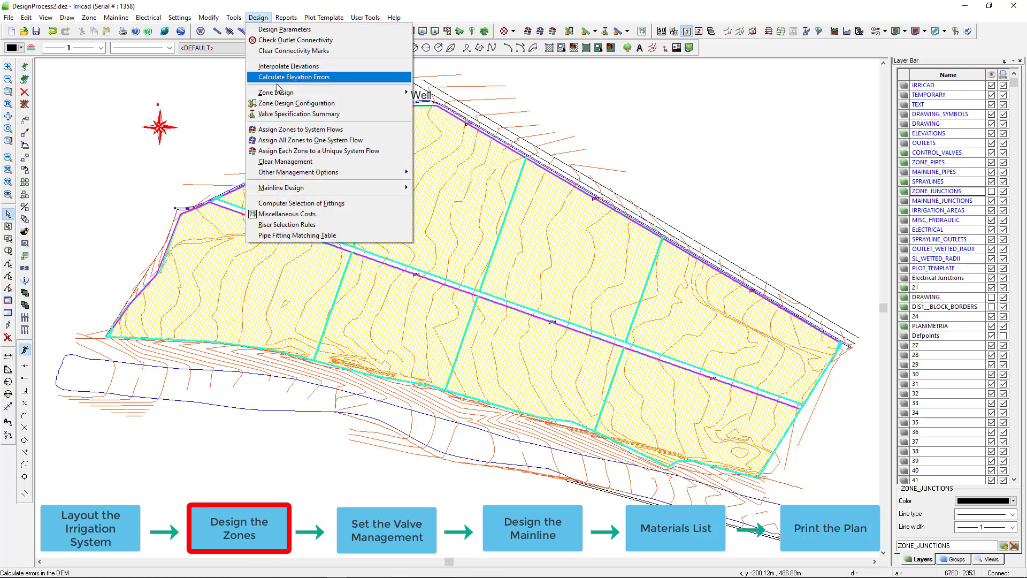
pyautogui.moveTo(281, 93)
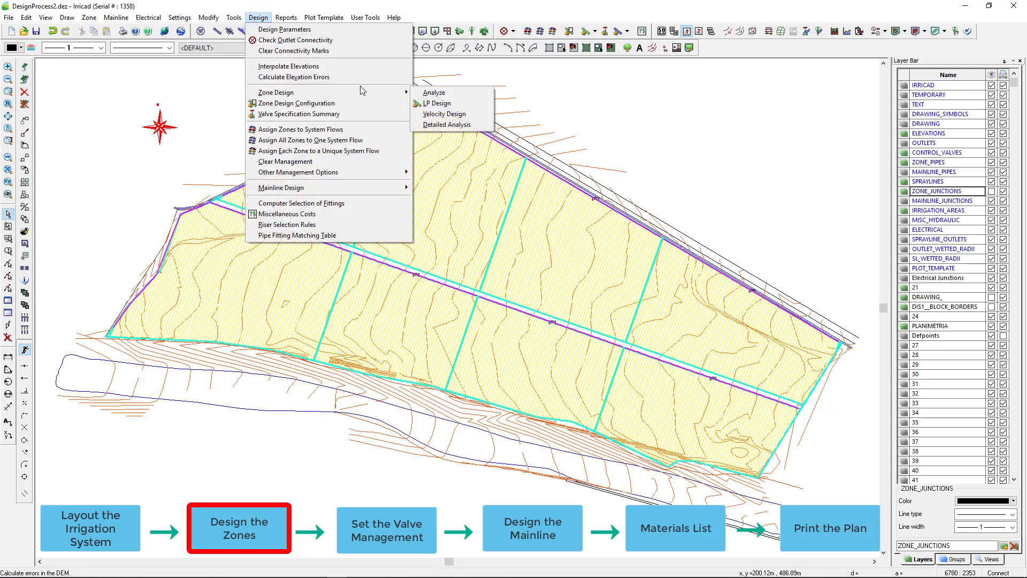
pyautogui.click(459, 103)
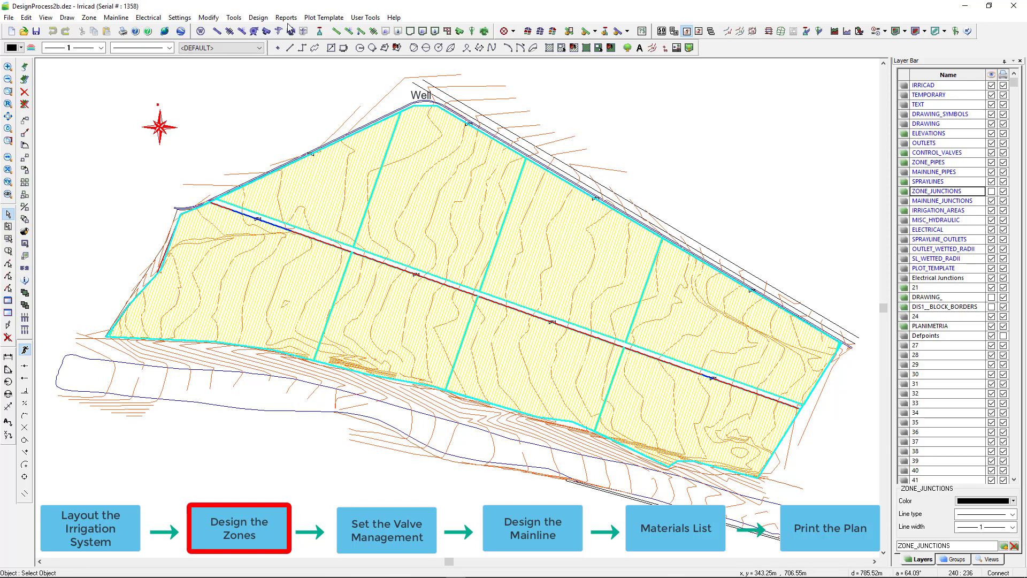
pyautogui.click(286, 18)
# - Generate the Zone Design Summary report from Zone Design Reports
pyautogui.moveTo(321, 156)
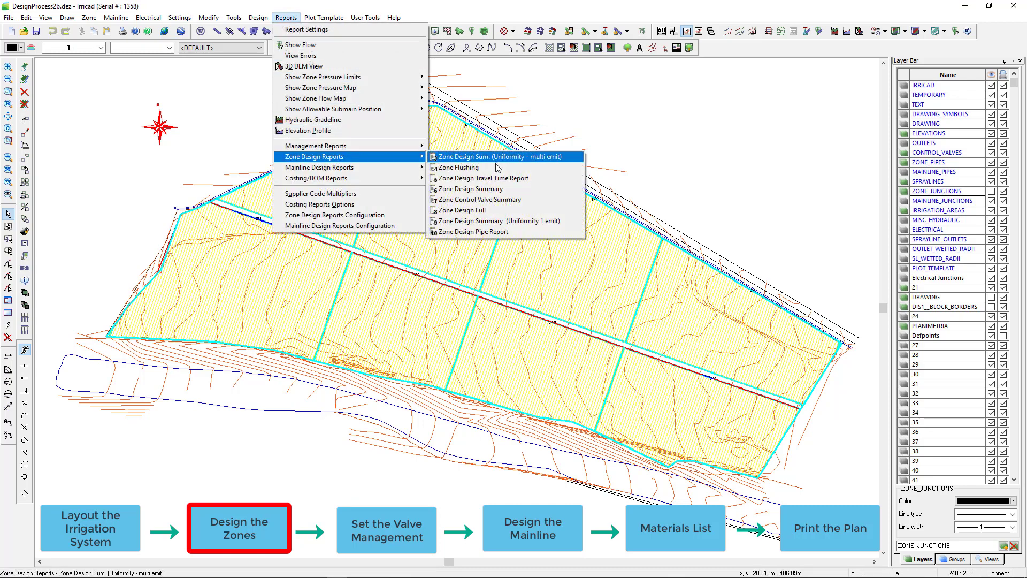
pyautogui.click(499, 190)
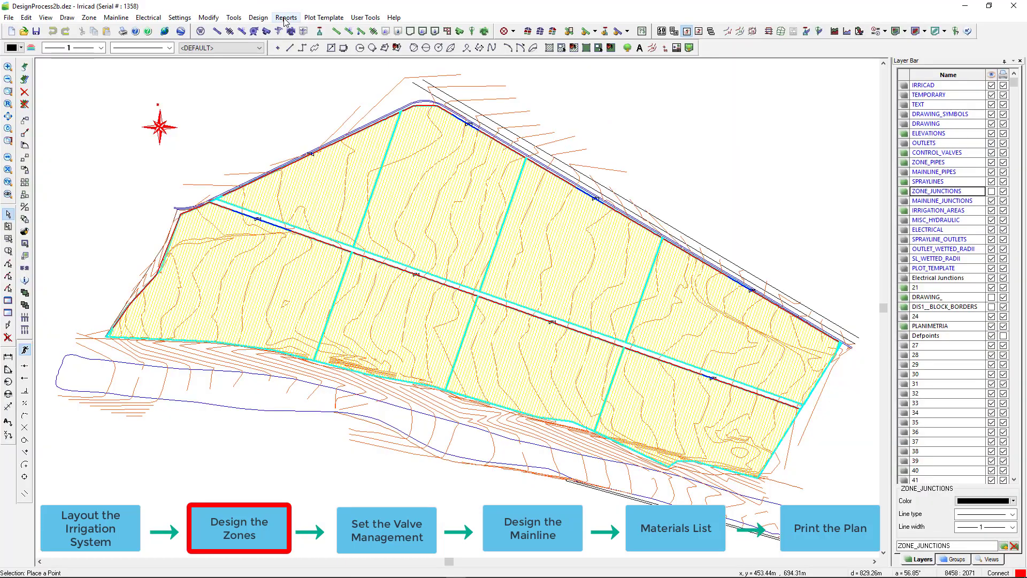
pyautogui.click(285, 18)
pyautogui.moveTo(336, 158)
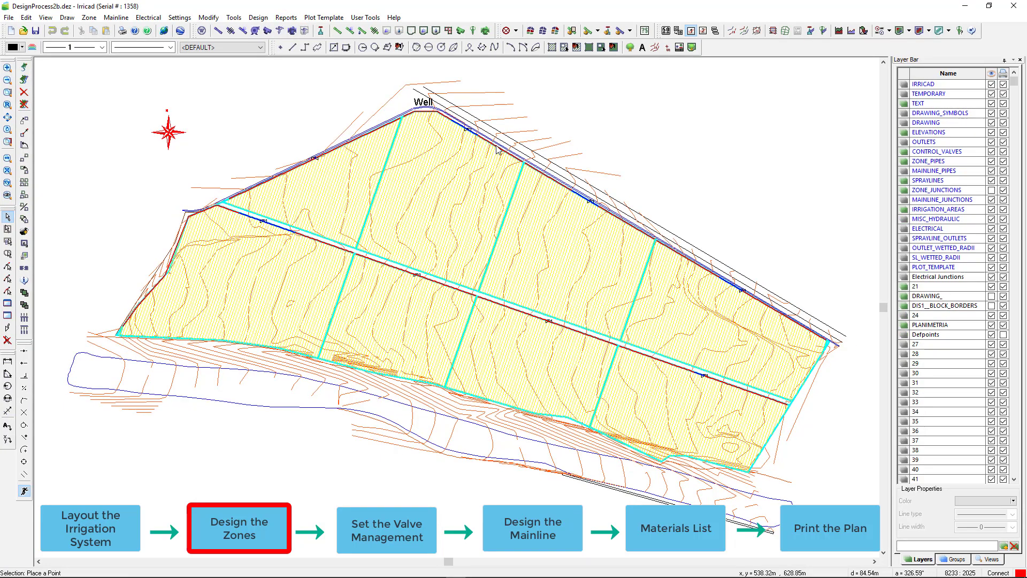
pyautogui.doubleClick(498, 149)
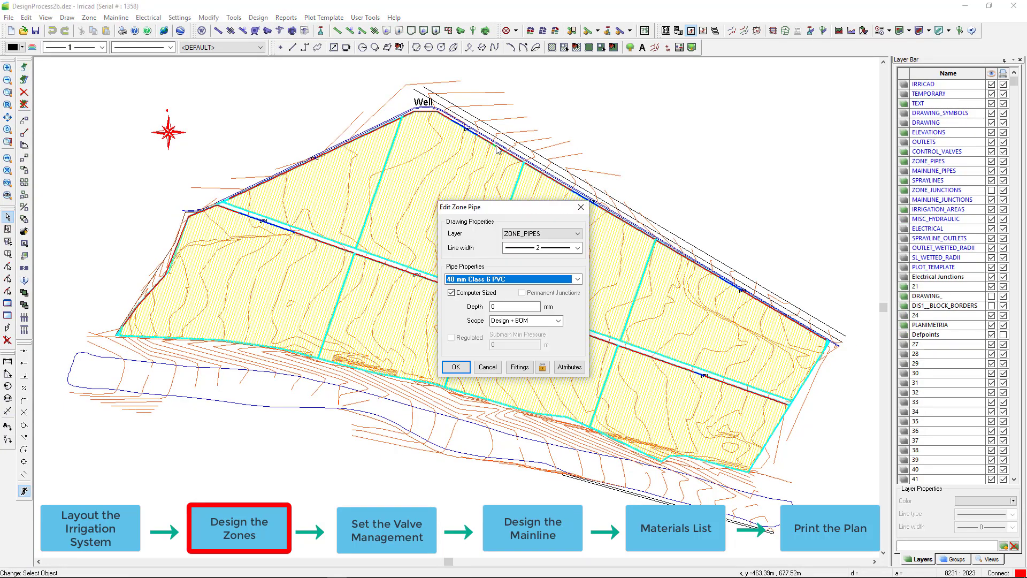
pyautogui.click(578, 280)
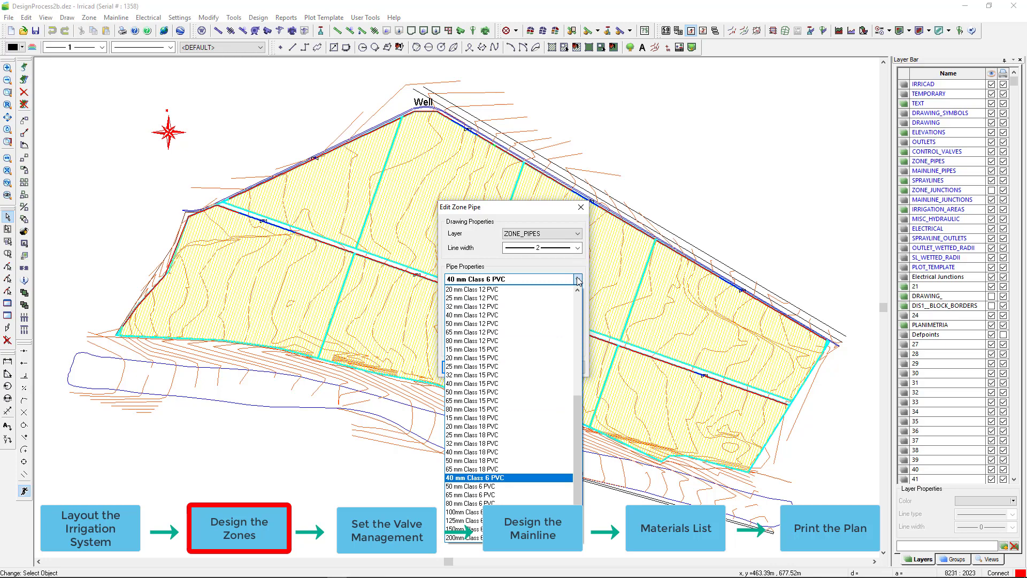
pyautogui.click(578, 279)
pyautogui.click(581, 207)
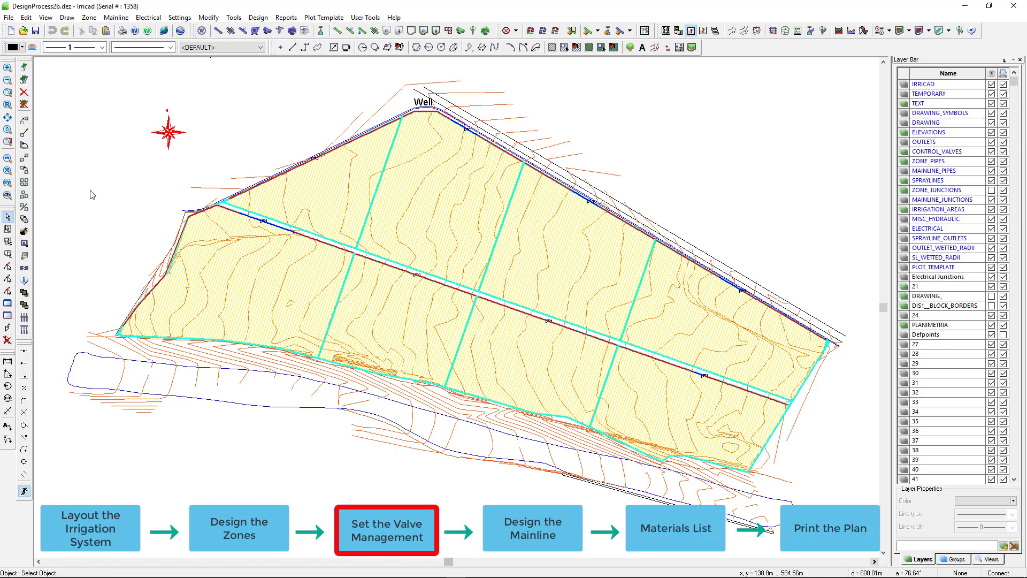
# - Place water supply 'Supply no. 1' at the Well, leaving Calculate Pressure switched on
pyautogui.click(116, 17)
pyautogui.click(121, 30)
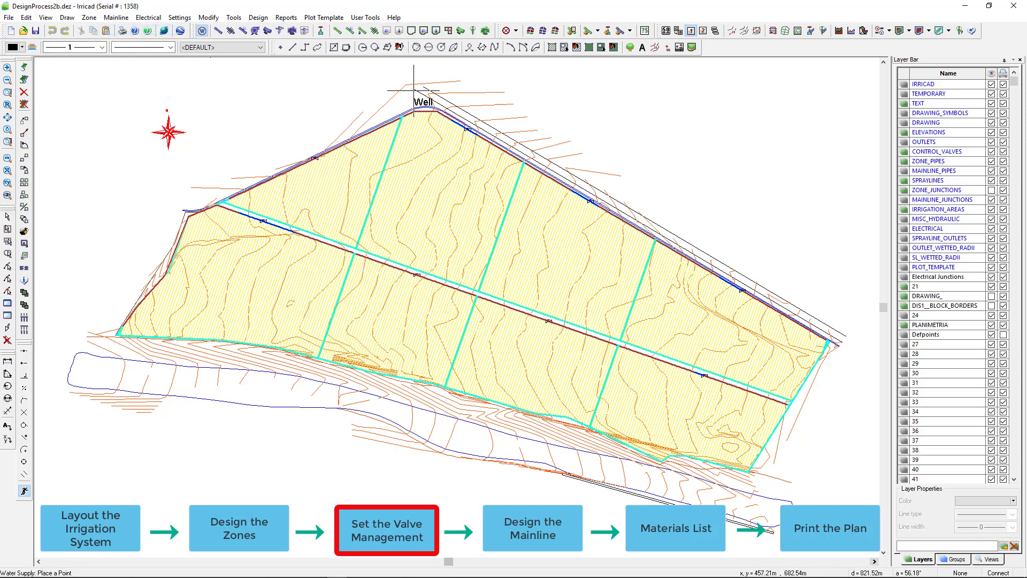
pyautogui.scroll(3, 420, 104)
pyautogui.scroll(2, 420, 104)
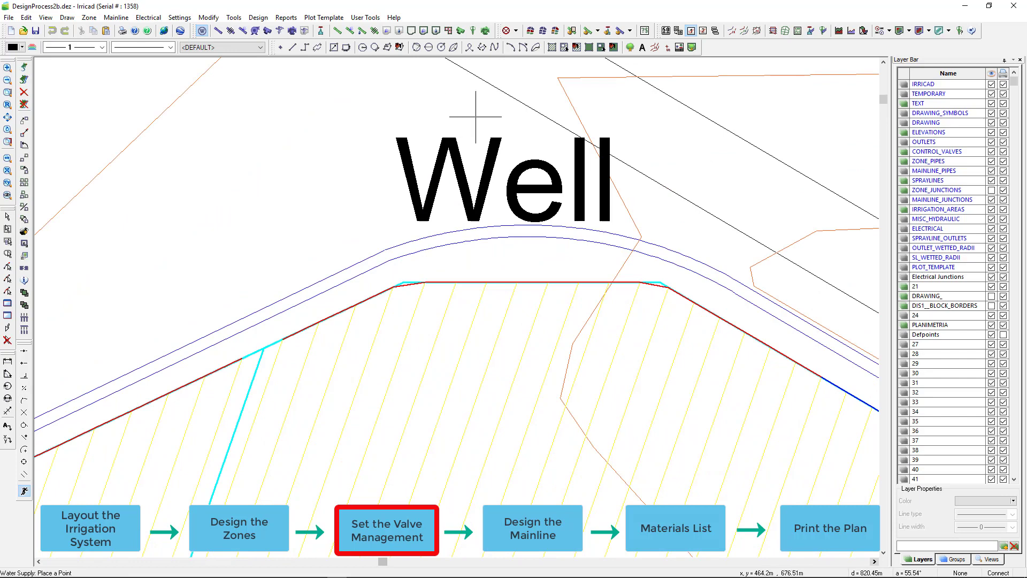
pyautogui.click(485, 80)
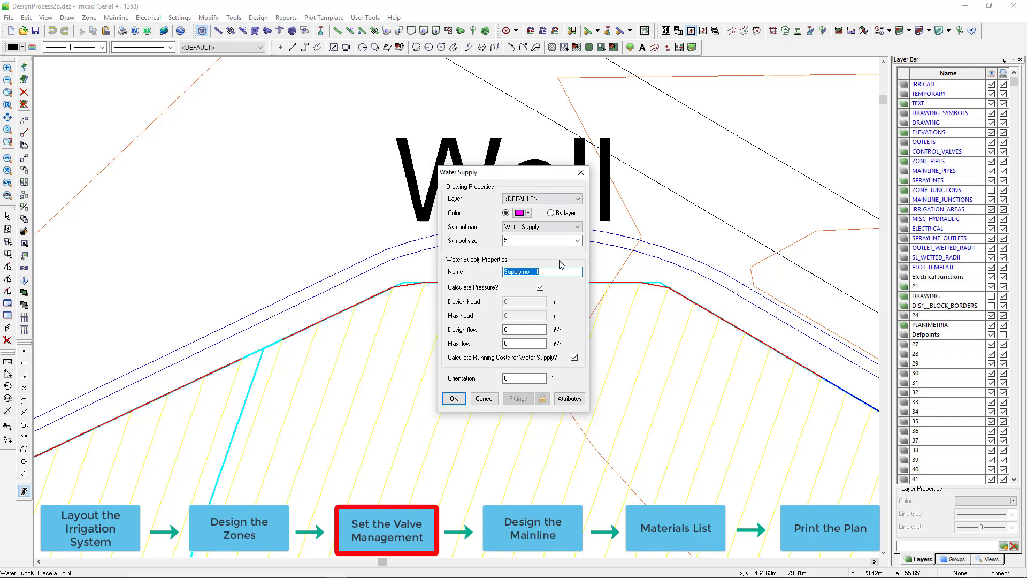
pyautogui.click(540, 287)
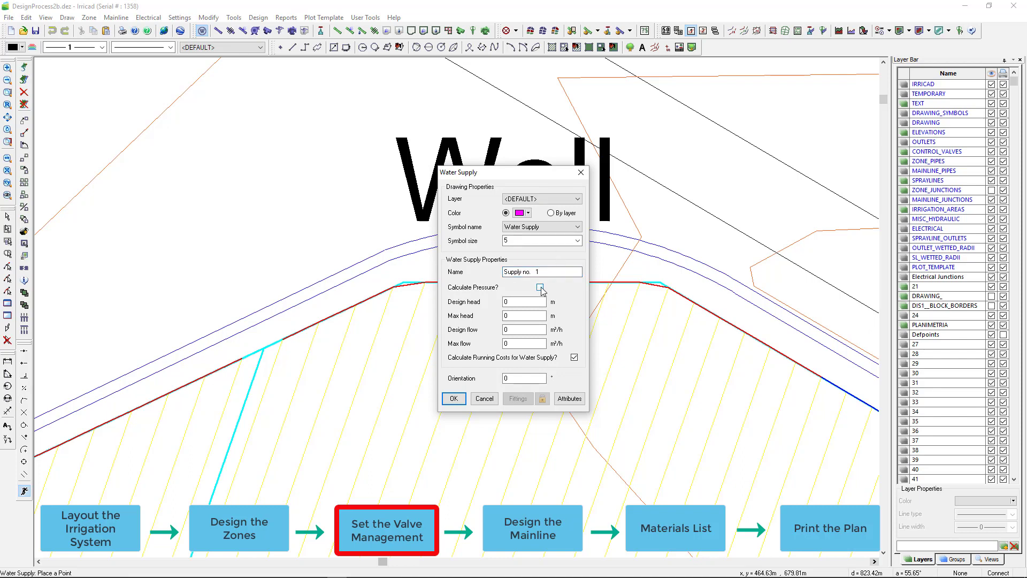
pyautogui.click(541, 288)
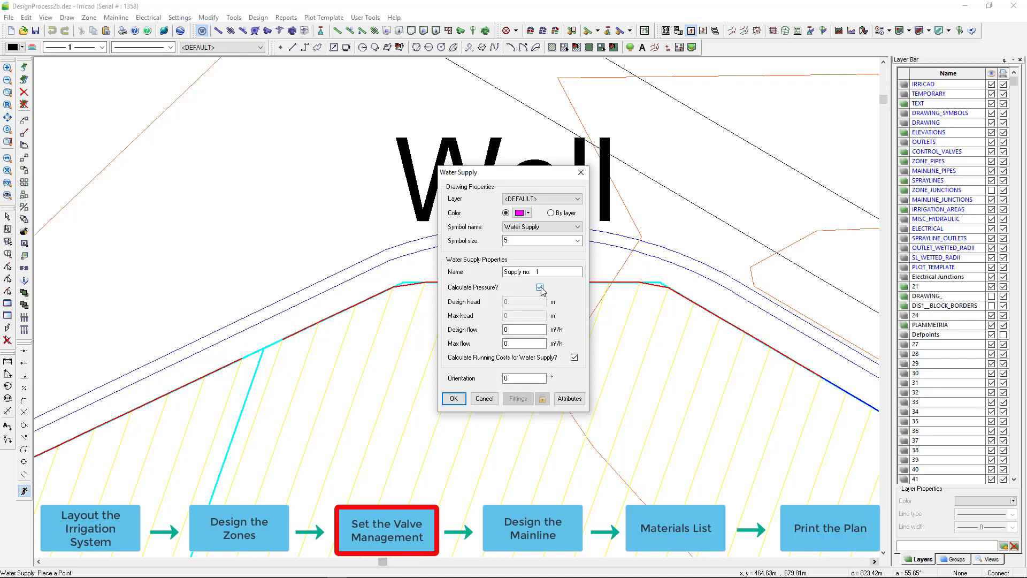
pyautogui.click(455, 399)
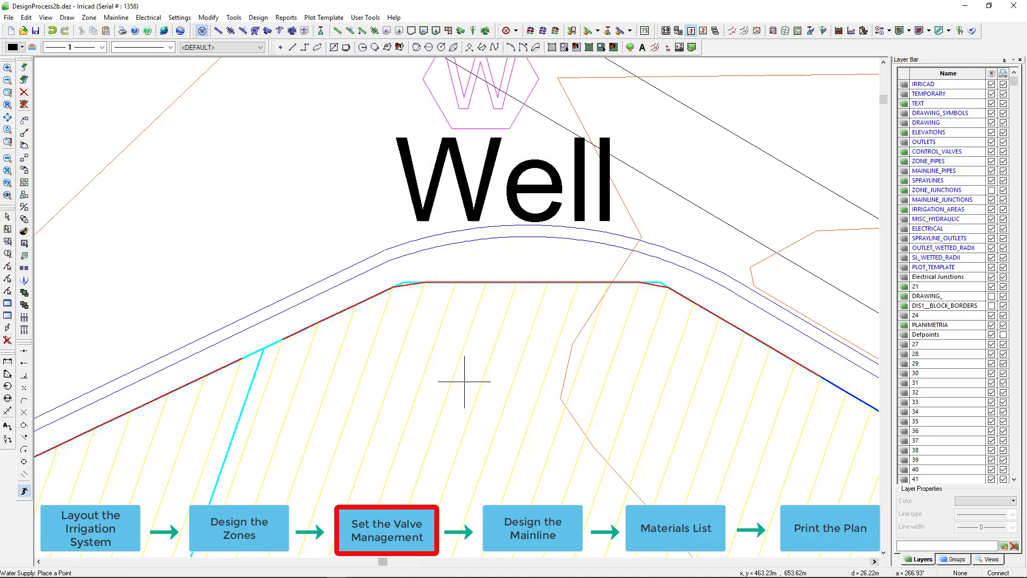
# - Set up four system flows in Assign Zones to System Flows
pyautogui.click(7, 117)
pyautogui.click(259, 17)
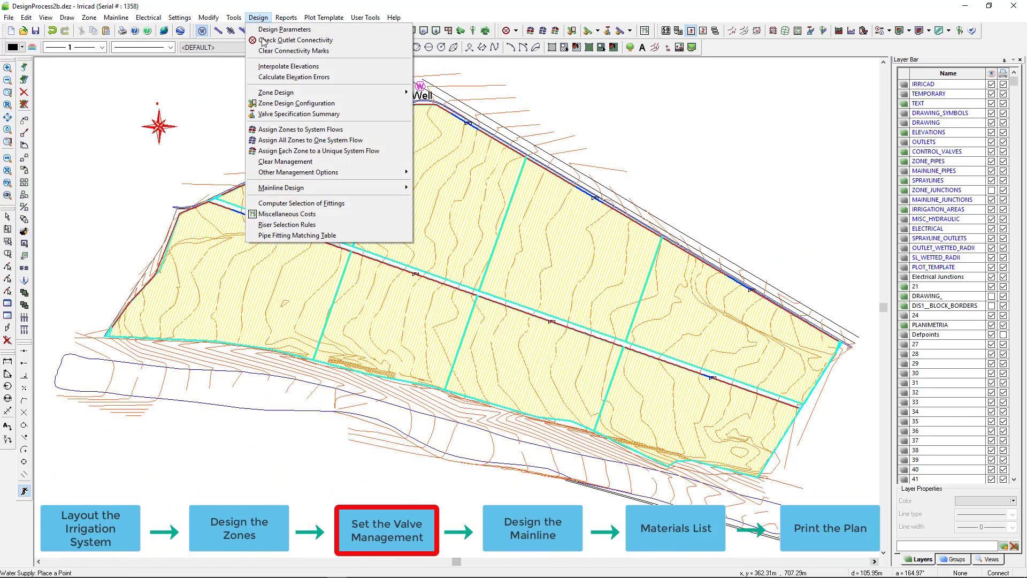
pyautogui.click(272, 133)
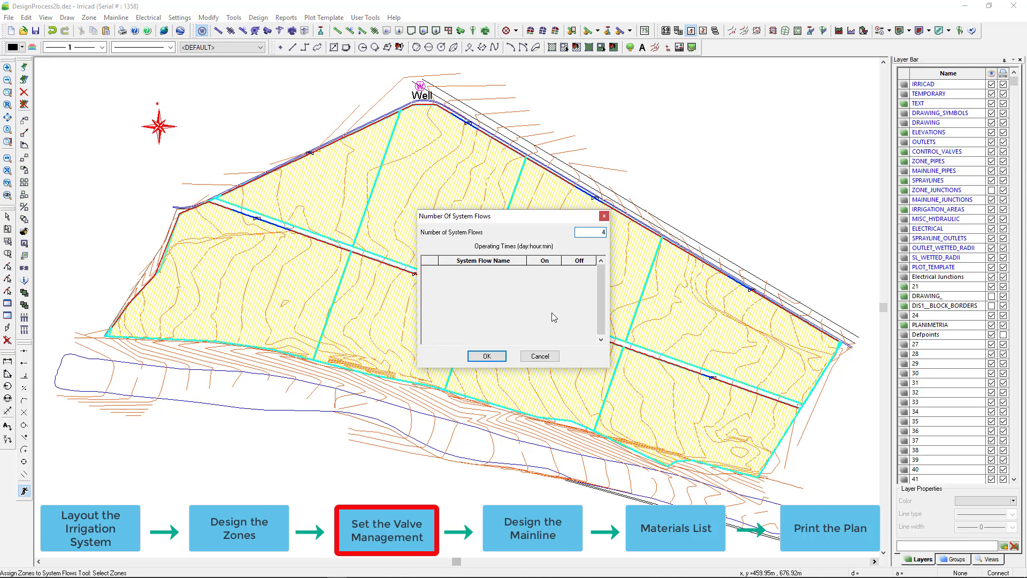
pyautogui.click(490, 360)
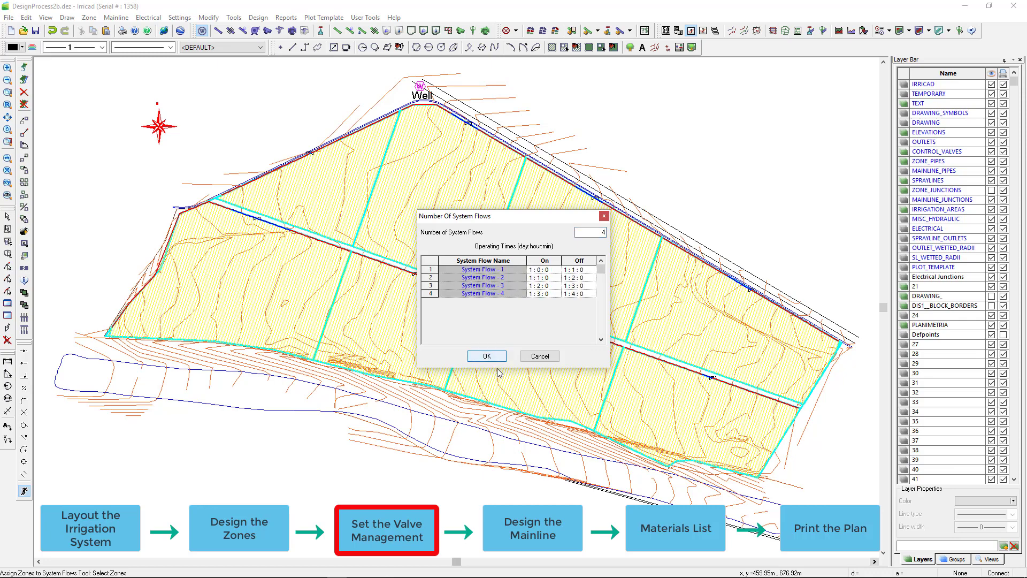
pyautogui.click(489, 357)
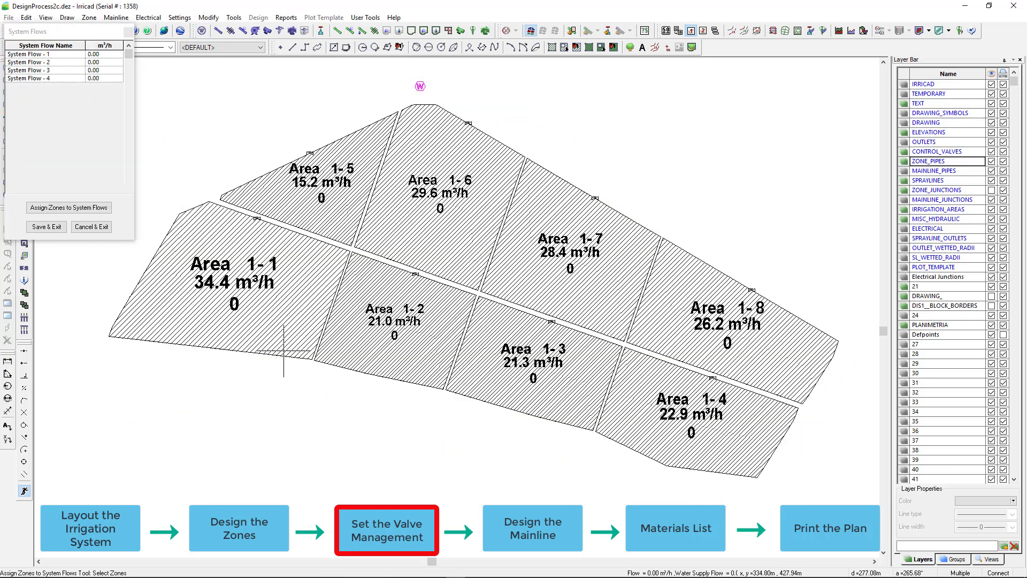
# - Assign Areas 1-1 and 1-5 to flow 1, and Areas 1-2 and 1-6 to flow 2
pyautogui.click(281, 313)
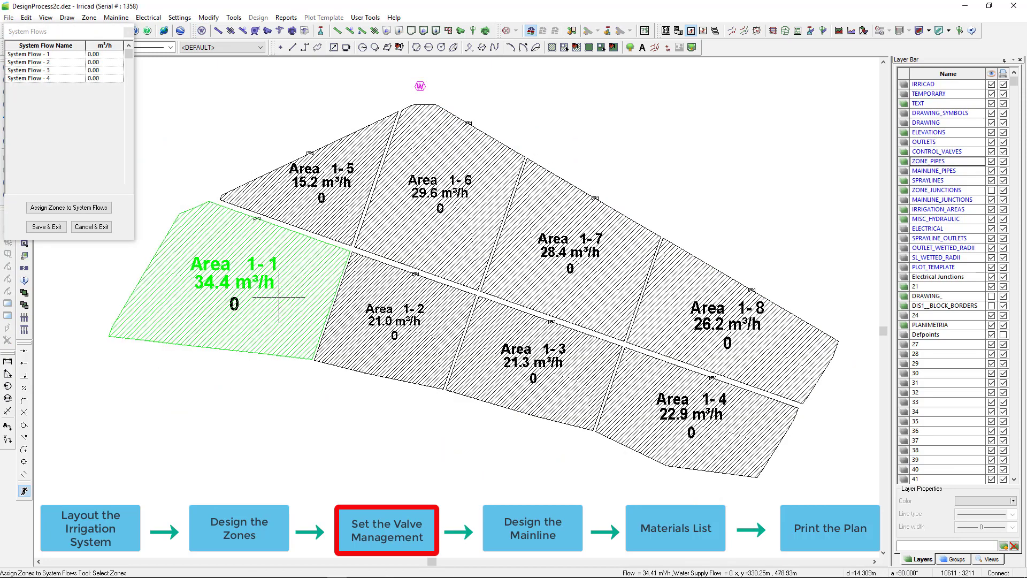
pyautogui.click(305, 206)
pyautogui.click(59, 210)
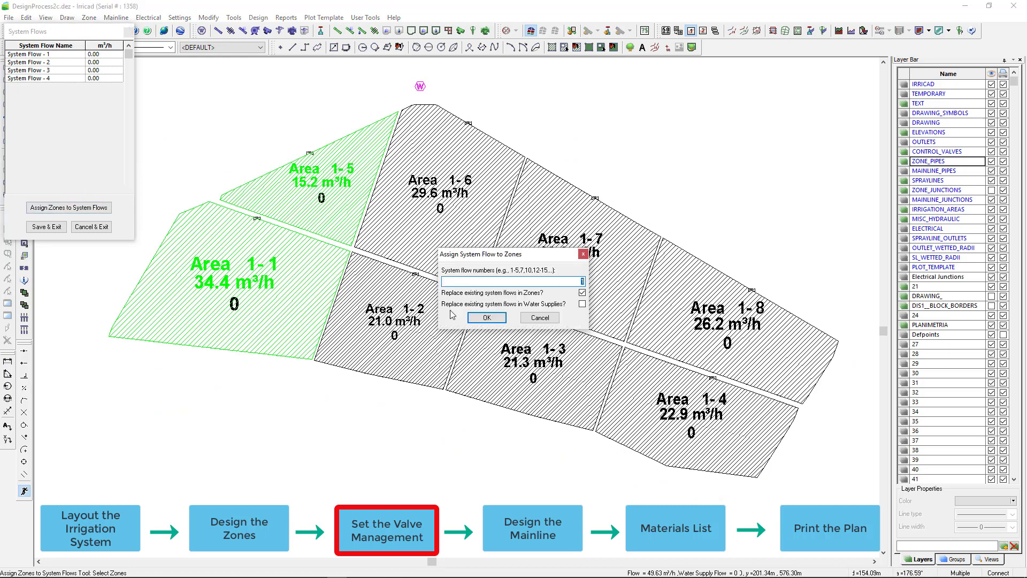
pyautogui.click(485, 319)
pyautogui.click(431, 324)
pyautogui.click(409, 229)
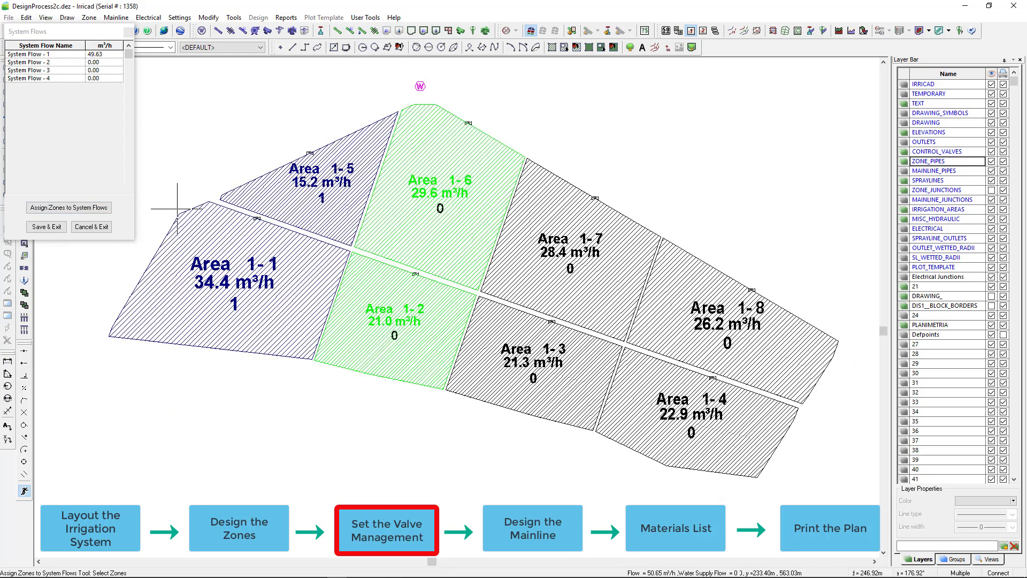
pyautogui.click(67, 207)
pyautogui.click(487, 318)
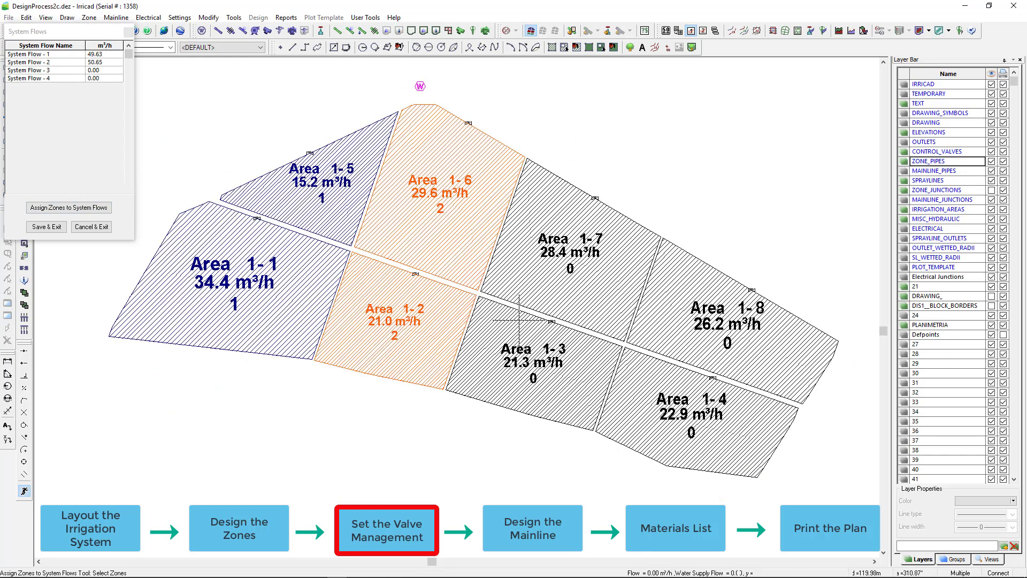
# - Assign Areas 1-3 and 1-8 to flow 3 and Areas 1-7 and 1-4 to flow 4, then save
pyautogui.click(516, 357)
pyautogui.click(736, 297)
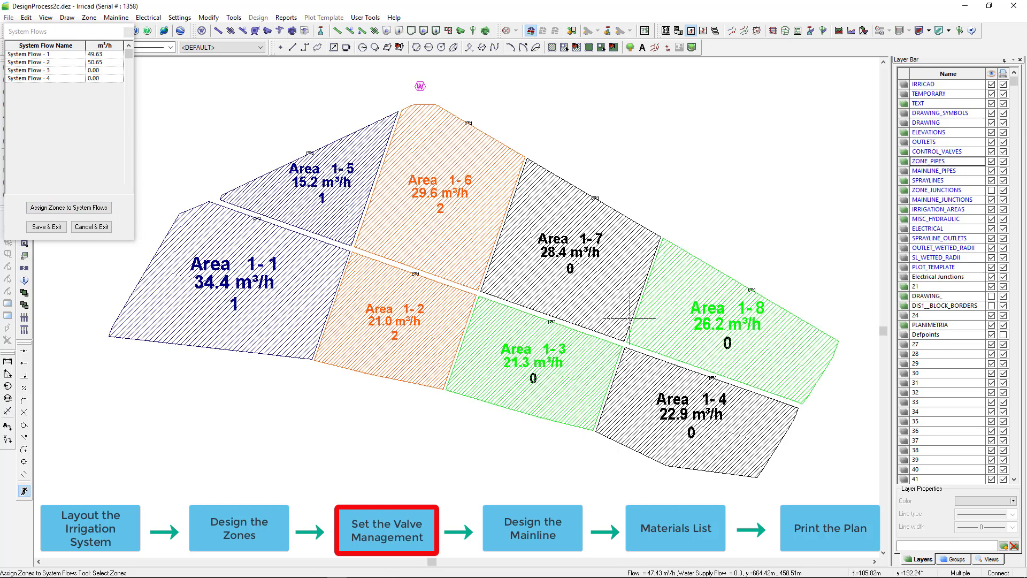
pyautogui.click(68, 207)
pyautogui.write('3')
pyautogui.click(487, 318)
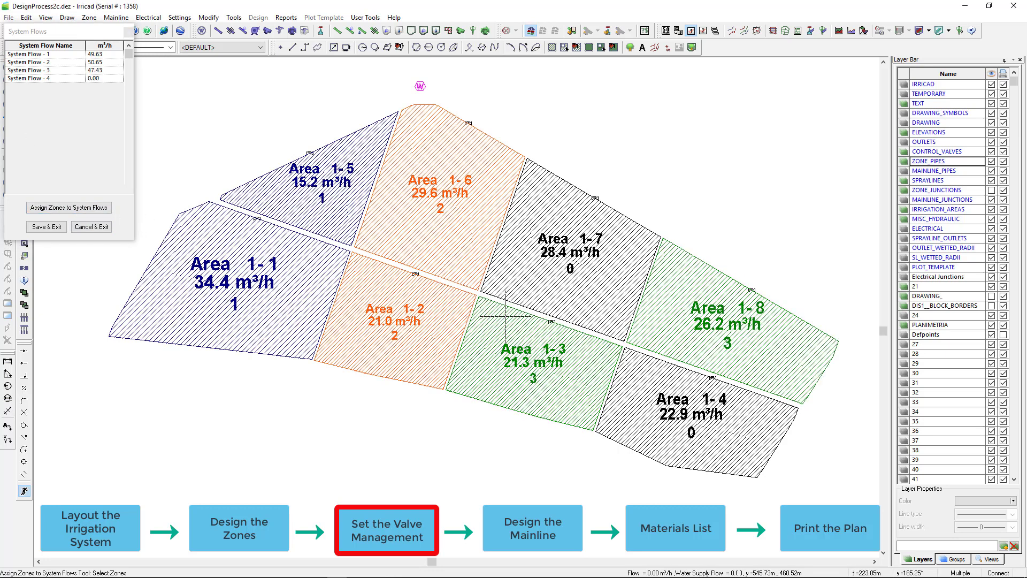
pyautogui.click(572, 284)
pyautogui.click(659, 382)
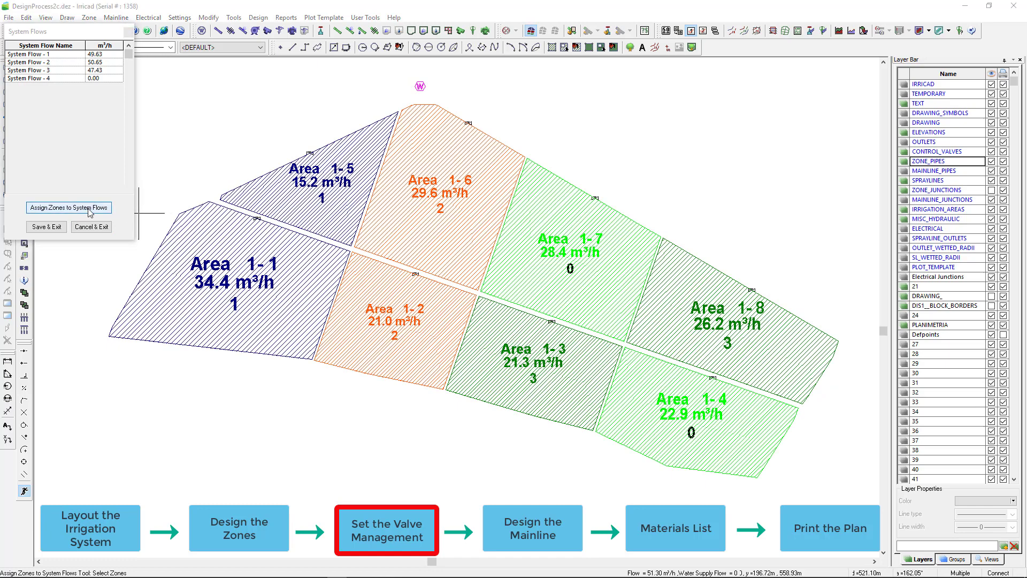
pyautogui.click(68, 208)
pyautogui.write('4')
pyautogui.click(485, 318)
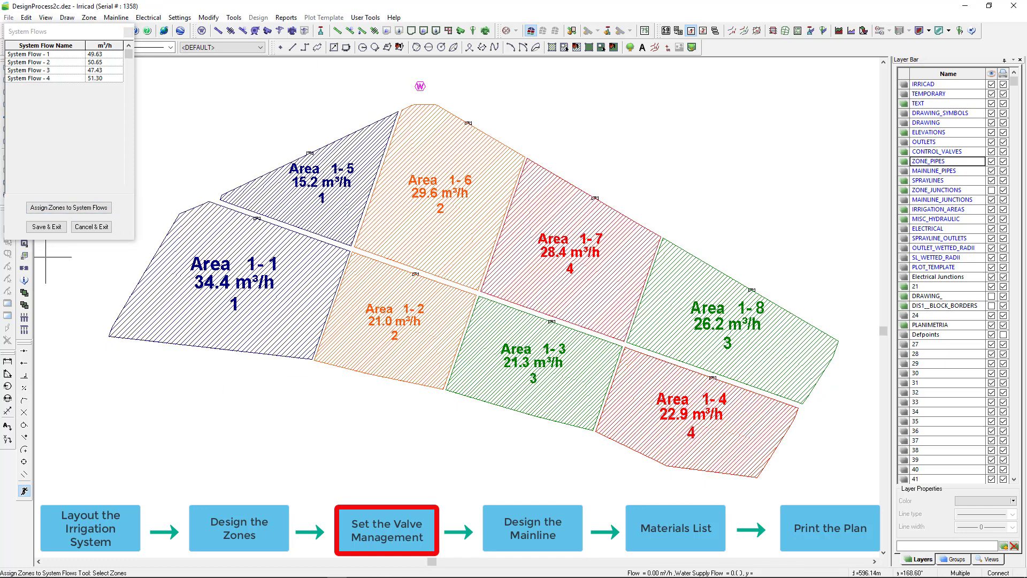
pyautogui.click(43, 226)
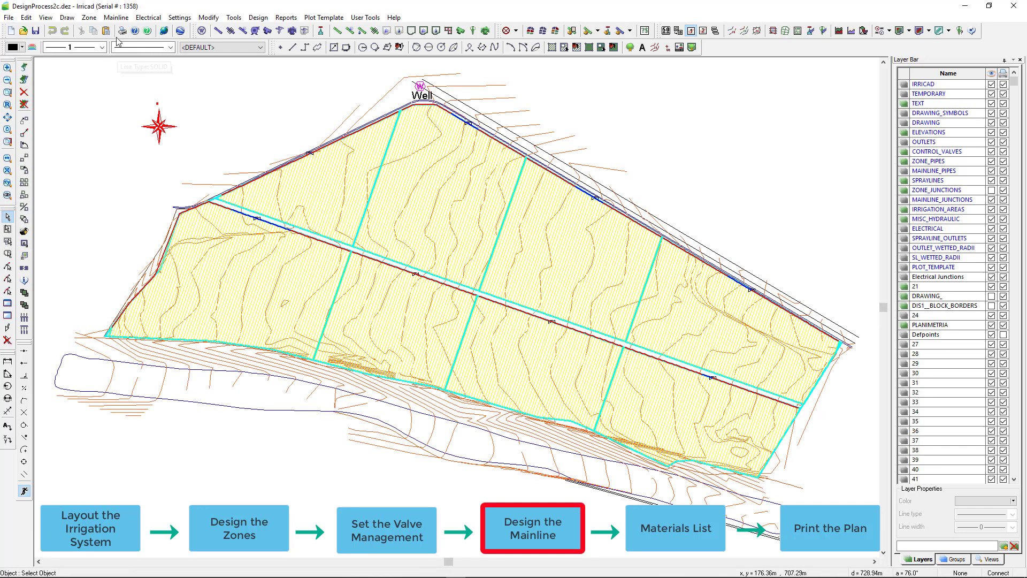
# - Draw a mainline pipe from the central valve up the northwest edge to the Well
pyautogui.click(116, 17)
pyautogui.click(126, 29)
pyautogui.click(455, 367)
pyautogui.scroll(5, 698, 369)
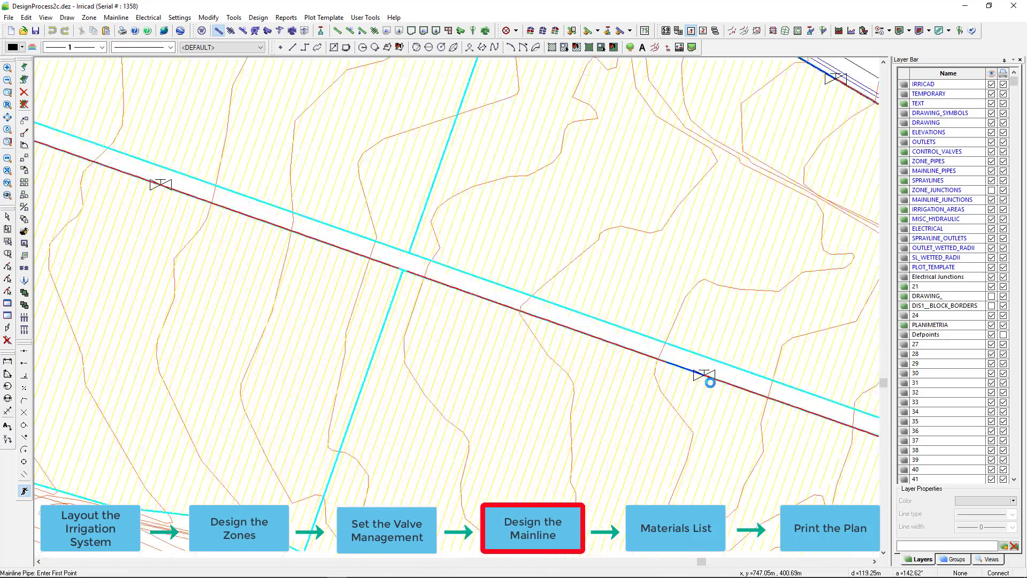
pyautogui.click(695, 353)
pyautogui.scroll(-5, 695, 348)
pyautogui.scroll(4, 184, 191)
pyautogui.scroll(3, 193, 181)
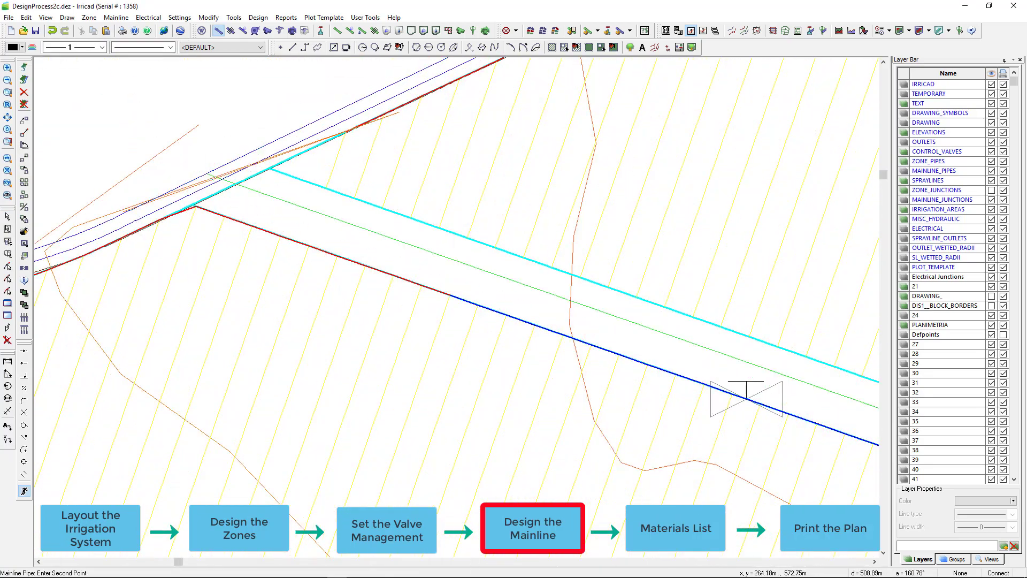
pyautogui.click(211, 167)
pyautogui.scroll(-6, 370, 137)
pyautogui.scroll(4, 436, 107)
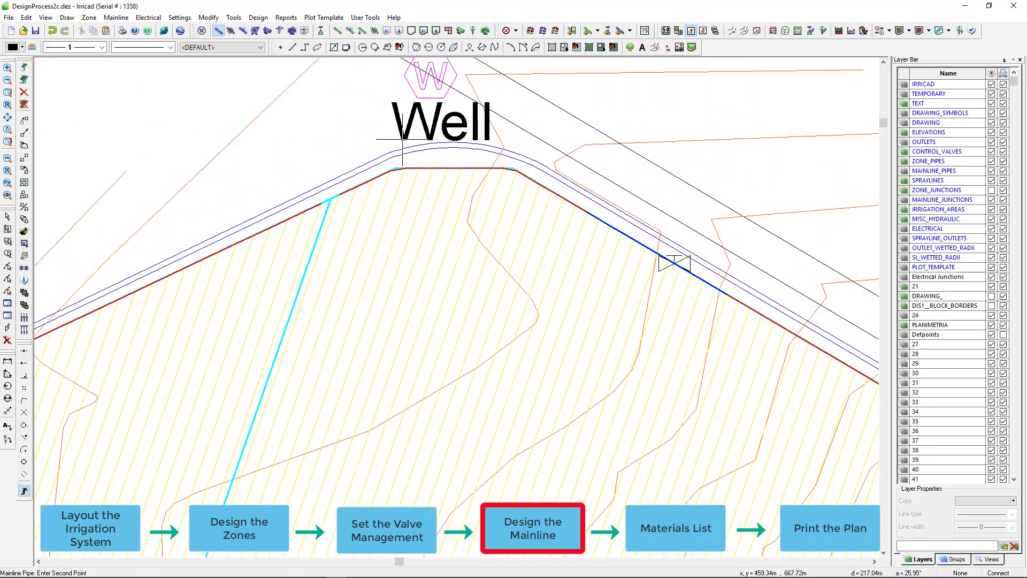
pyautogui.click(425, 115)
pyautogui.click(505, 149)
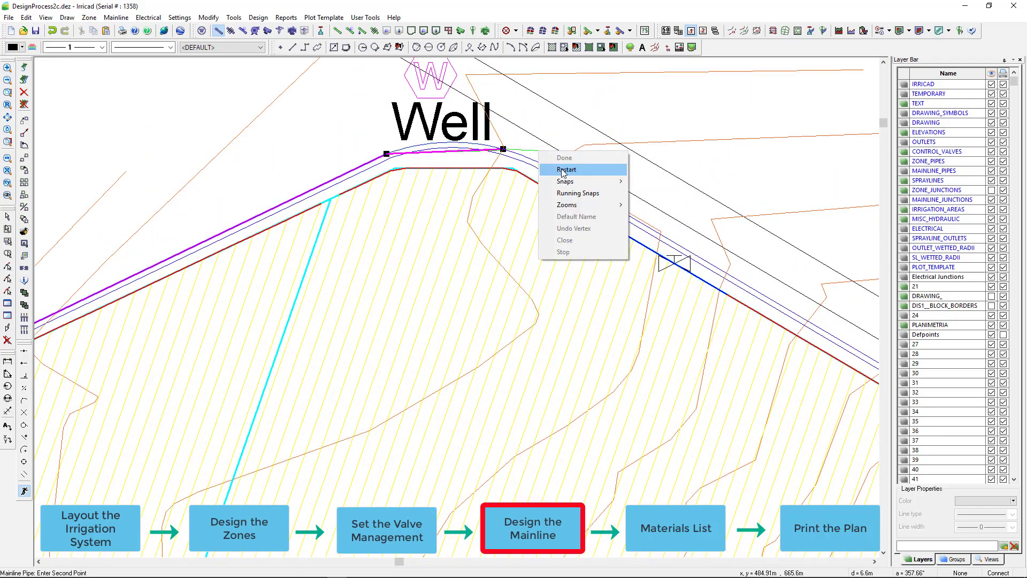
pyautogui.rightClick(448, 157)
pyautogui.click(463, 164)
# - Run a second mainline pipe from the Well along the northeast edge to its valve
pyautogui.click(503, 149)
pyautogui.scroll(-5, 504, 149)
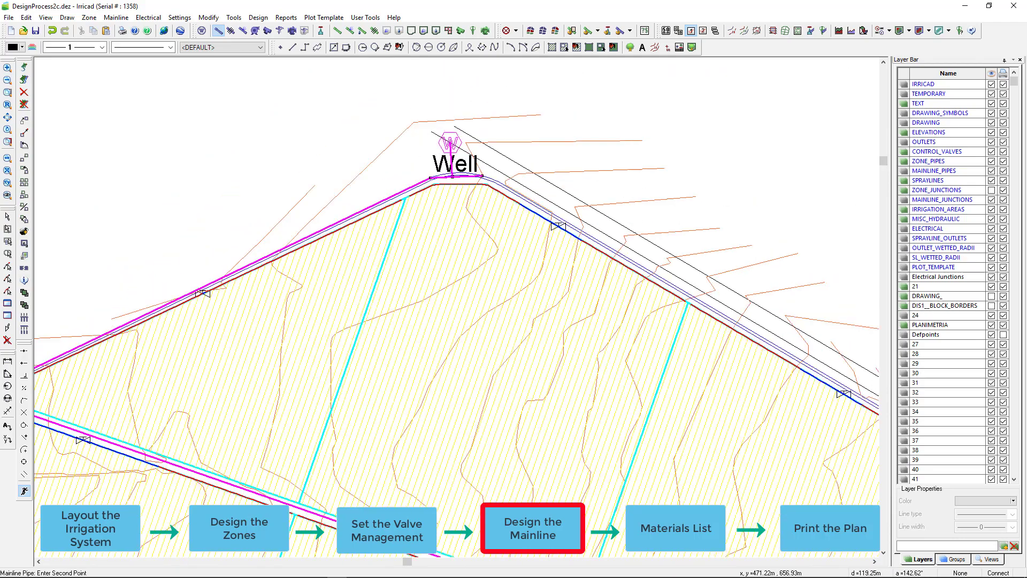
pyautogui.scroll(5, 746, 325)
pyautogui.scroll(4, 788, 376)
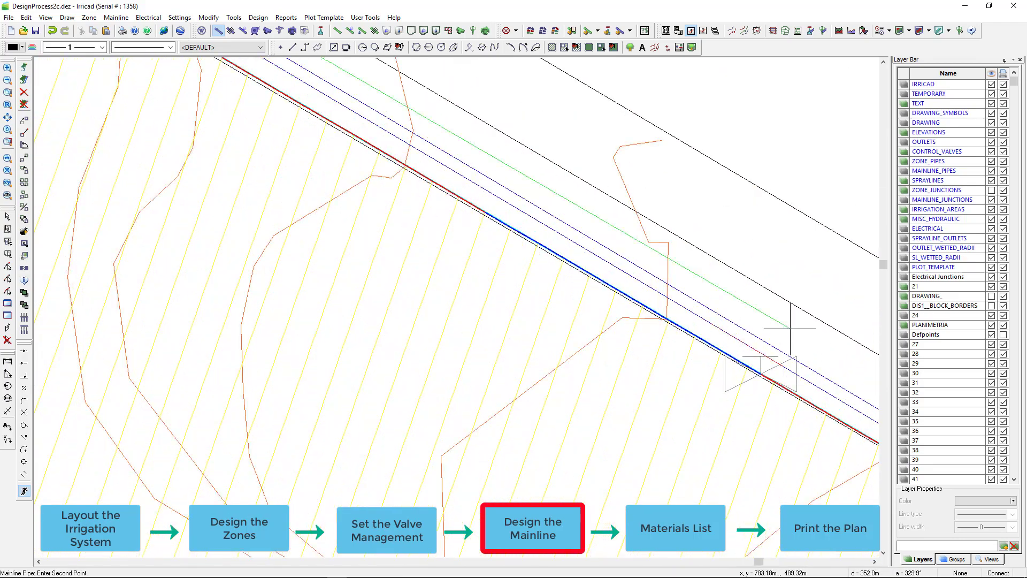
pyautogui.rightClick(787, 315)
pyautogui.click(803, 321)
pyautogui.scroll(-4, 770, 381)
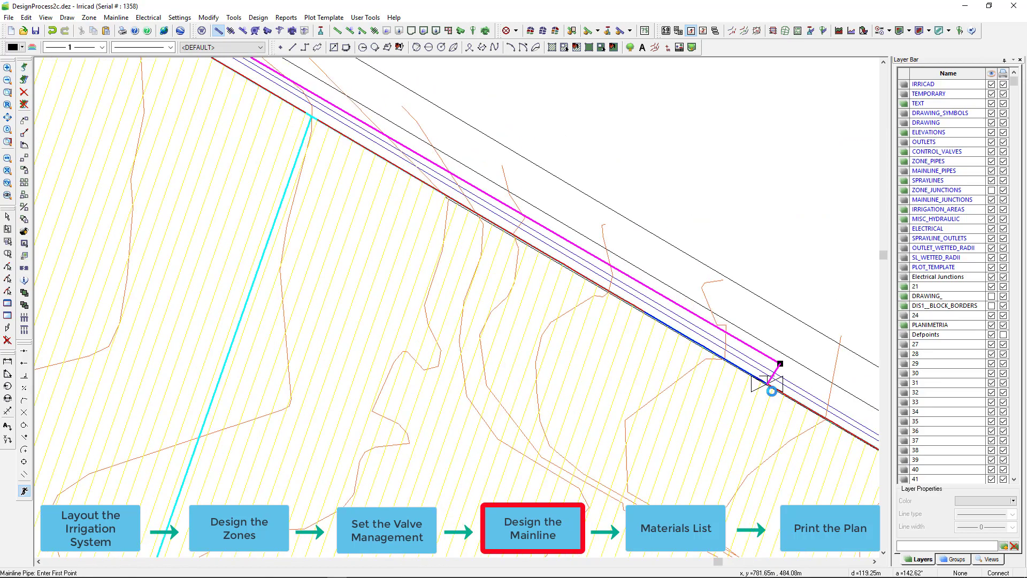
# - Connect the control valves to the nearest mainline pipes, allowing connections up to 100 m
pyautogui.click(234, 17)
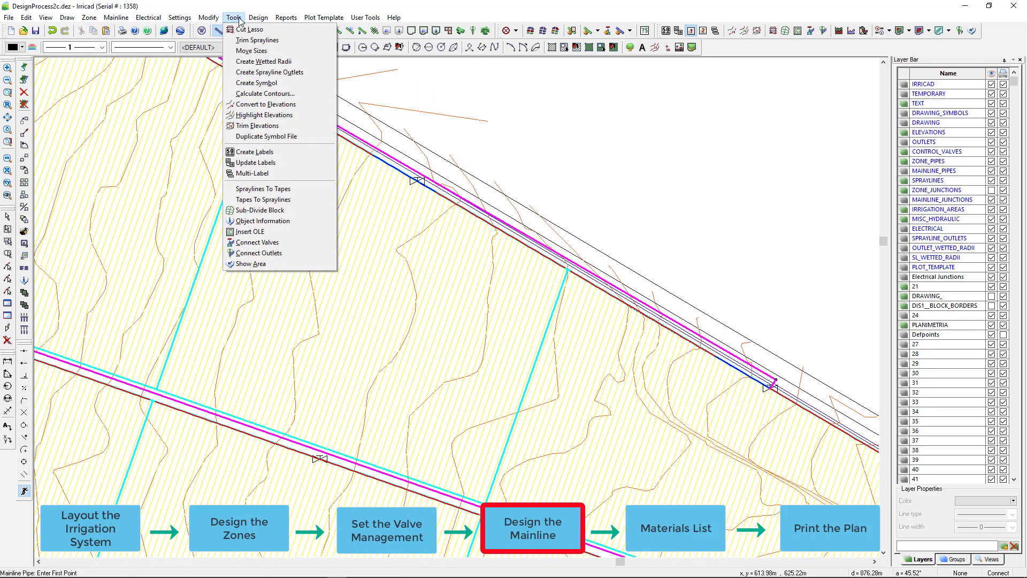
pyautogui.click(256, 242)
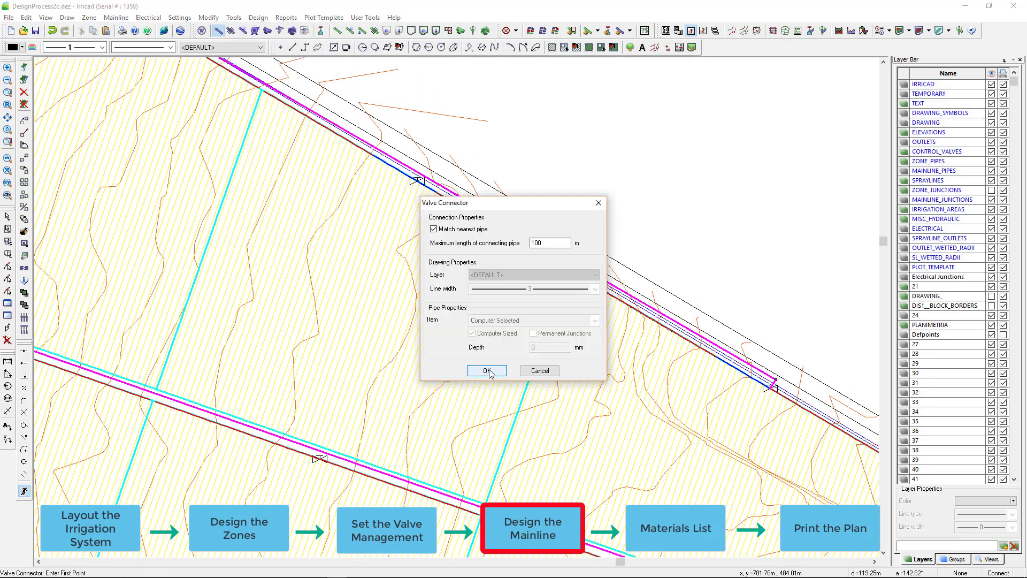
pyautogui.click(486, 371)
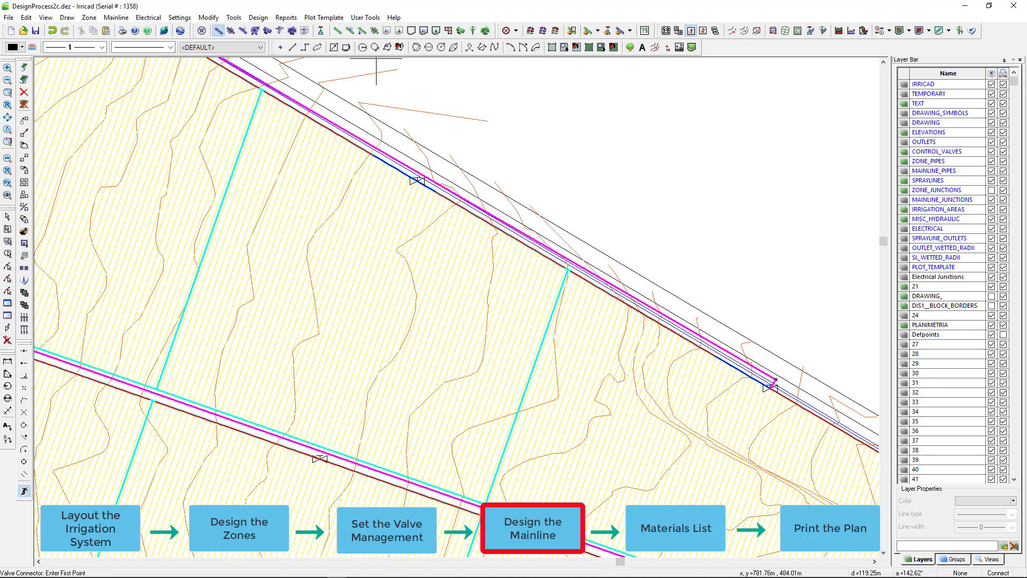
pyautogui.click(8, 119)
pyautogui.click(116, 19)
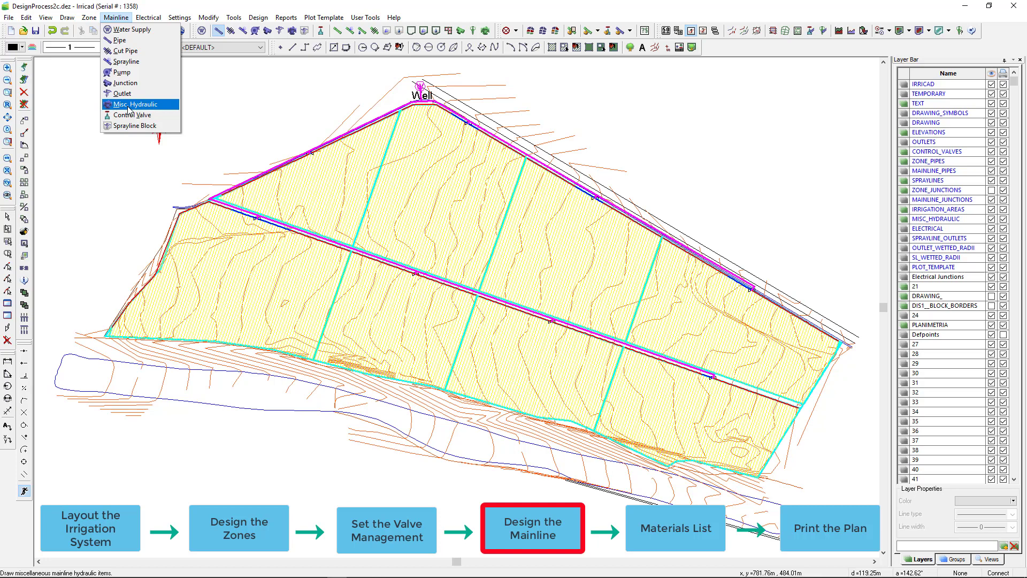
# - Size the mainline pipes from the Well to the zone valves using LP Design
pyautogui.press('Escape')
pyautogui.click(258, 18)
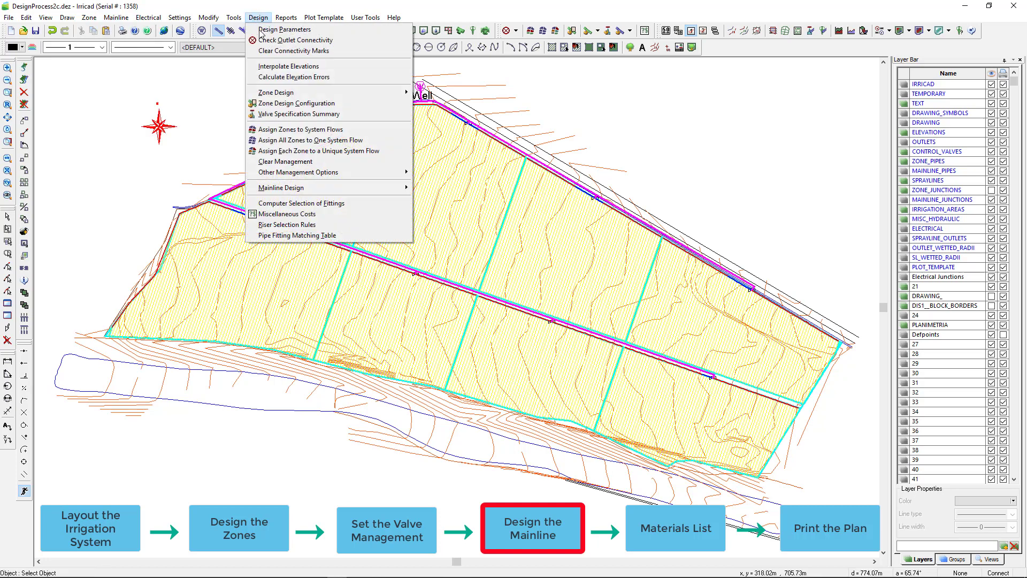
pyautogui.moveTo(301, 187)
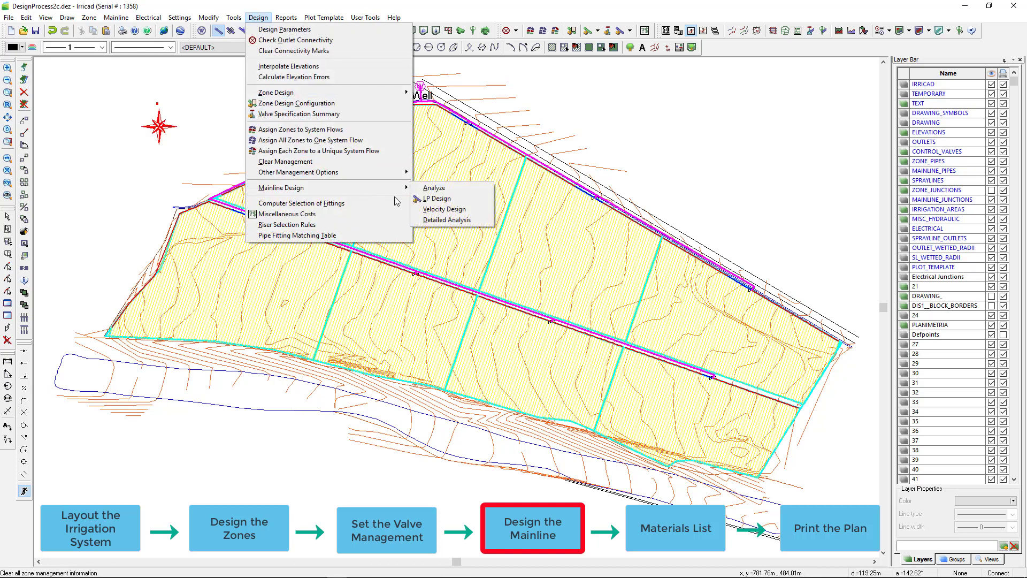
pyautogui.click(436, 199)
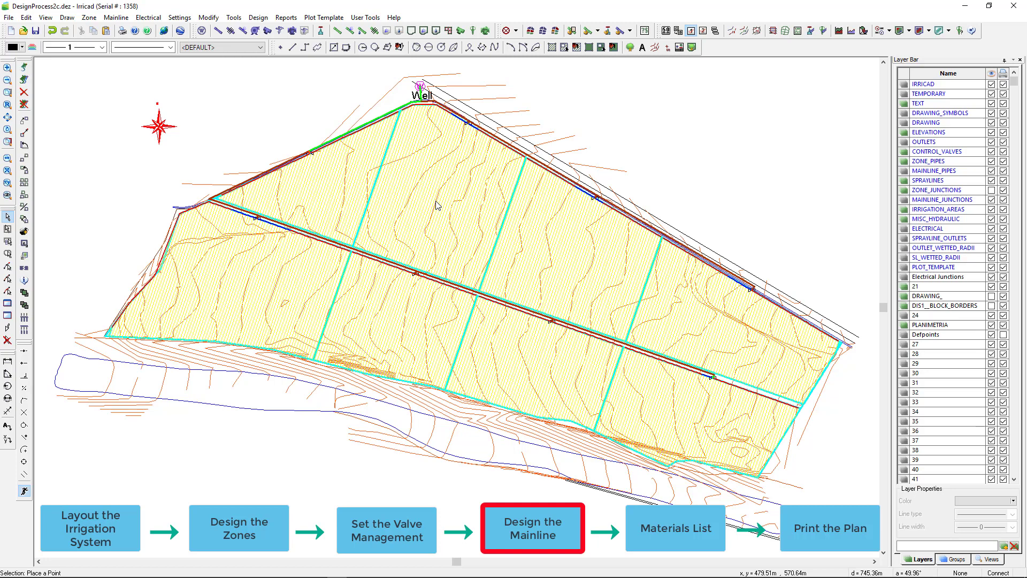
pyautogui.click(286, 17)
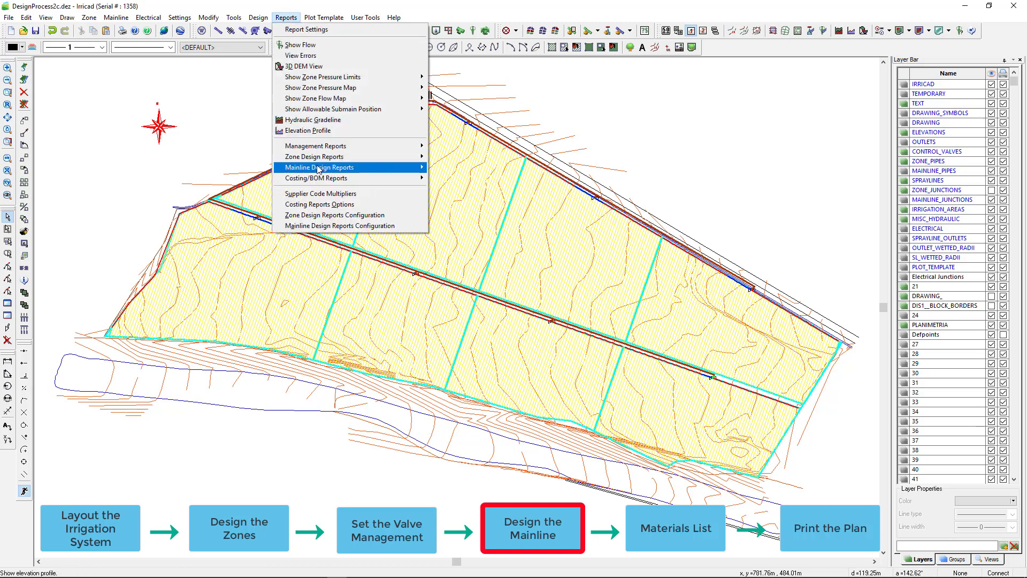
pyautogui.moveTo(319, 168)
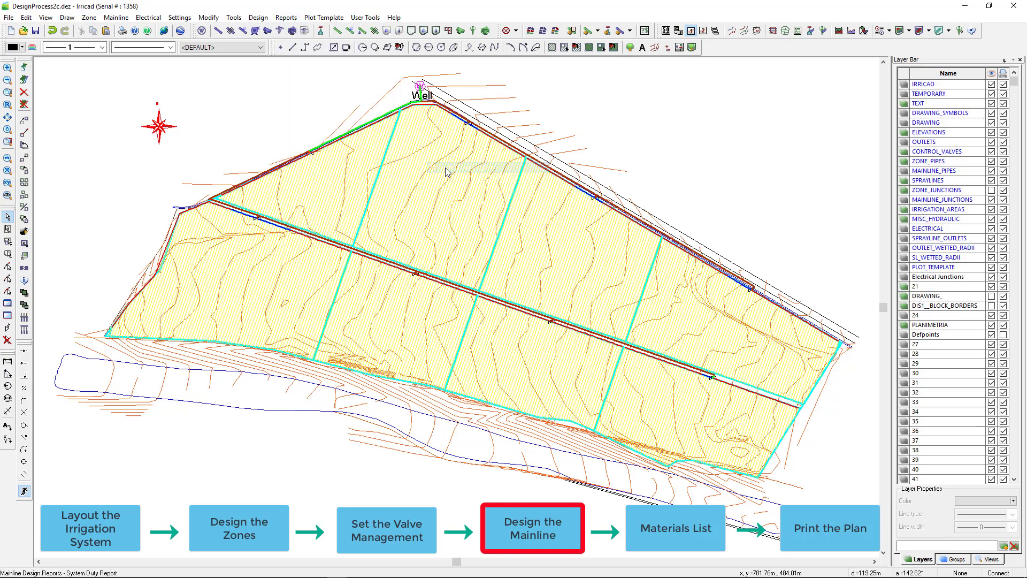
pyautogui.click(449, 168)
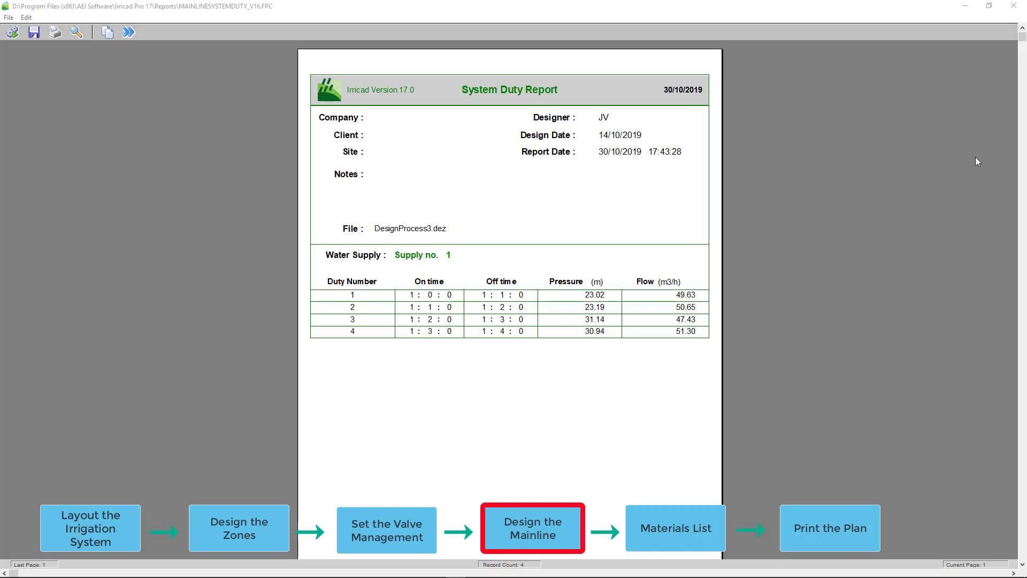
pyautogui.click(1014, 6)
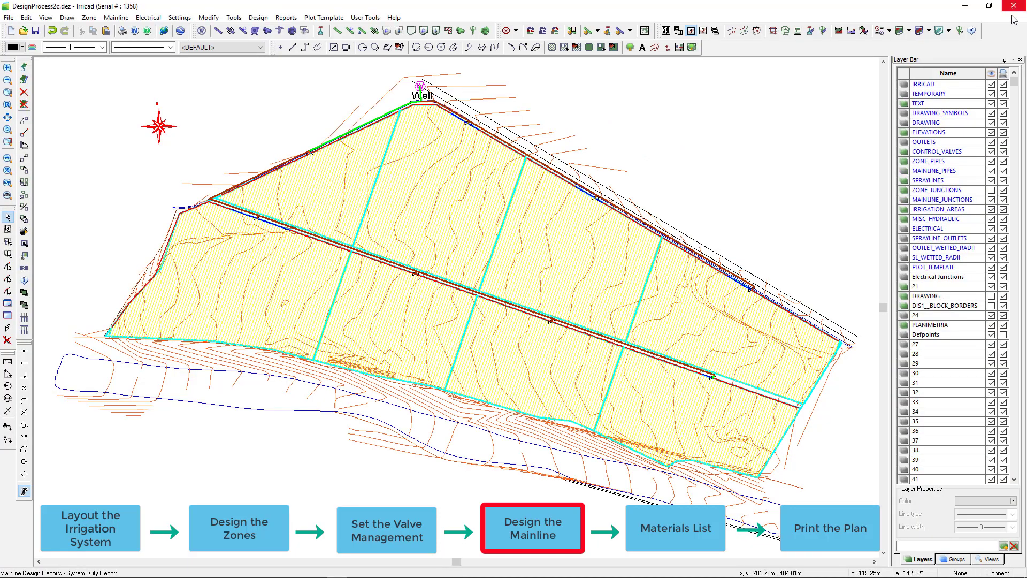
pyautogui.click(286, 17)
pyautogui.moveTo(314, 170)
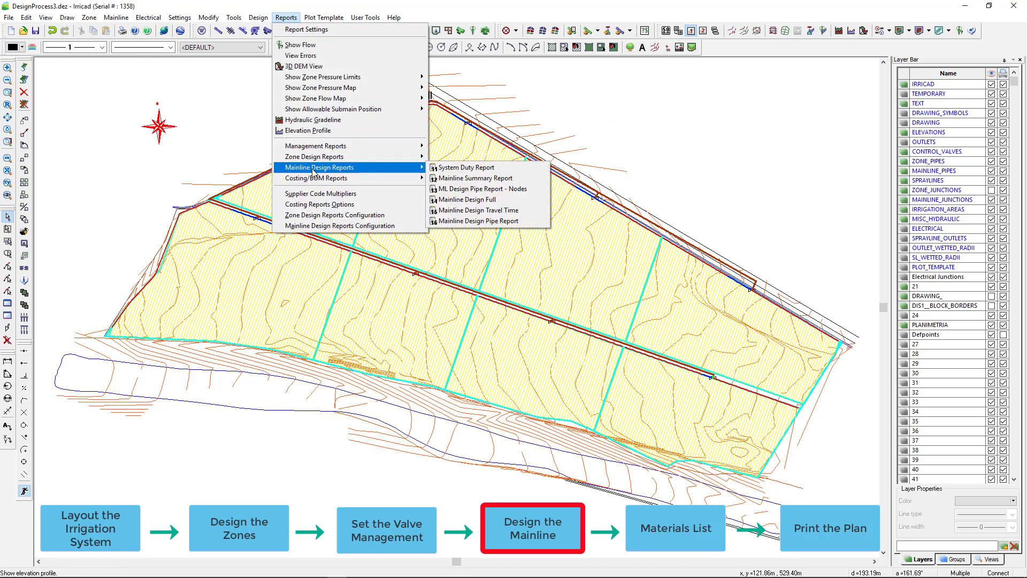
pyautogui.click(458, 180)
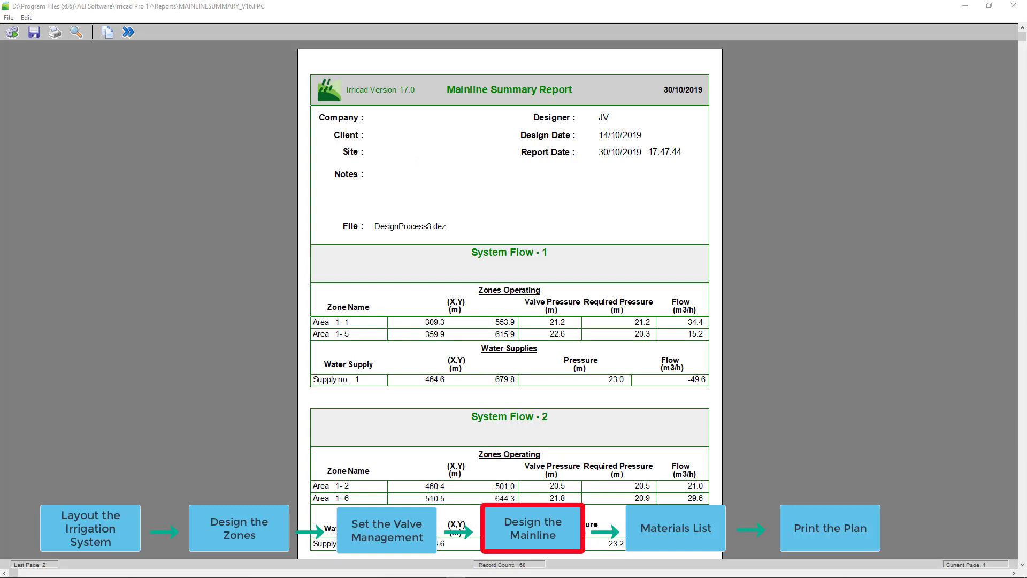
pyautogui.click(1015, 6)
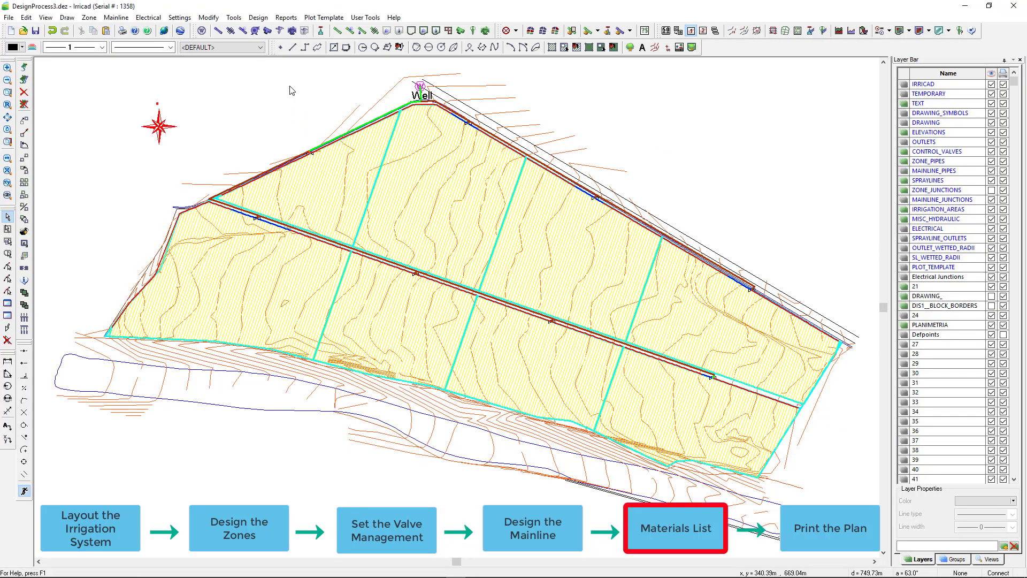
# - Run Computer Selection of Fittings and open the B.O.M. costing report
pyautogui.click(286, 18)
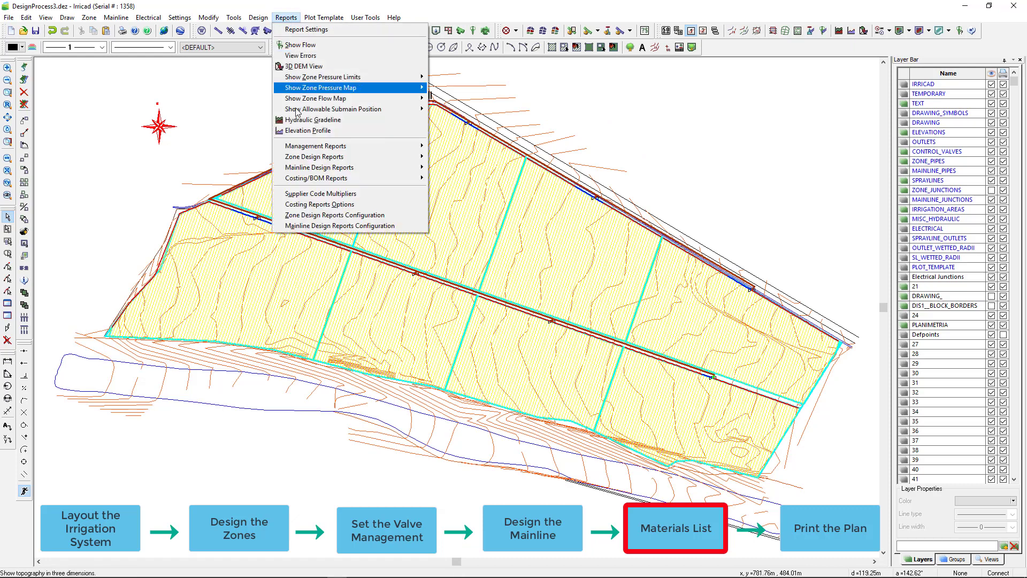
pyautogui.moveTo(303, 180)
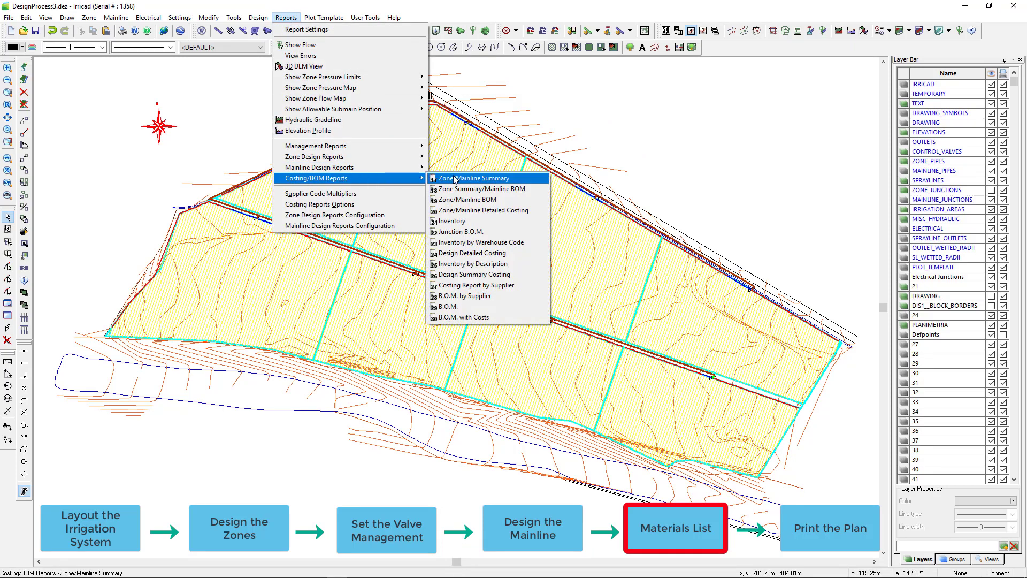
pyautogui.click(471, 307)
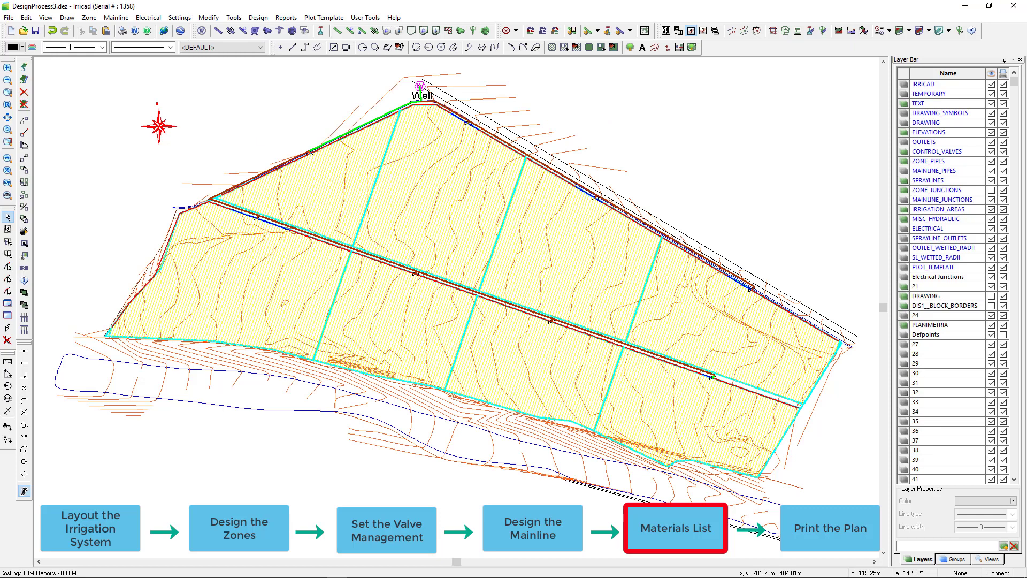
pyautogui.click(258, 18)
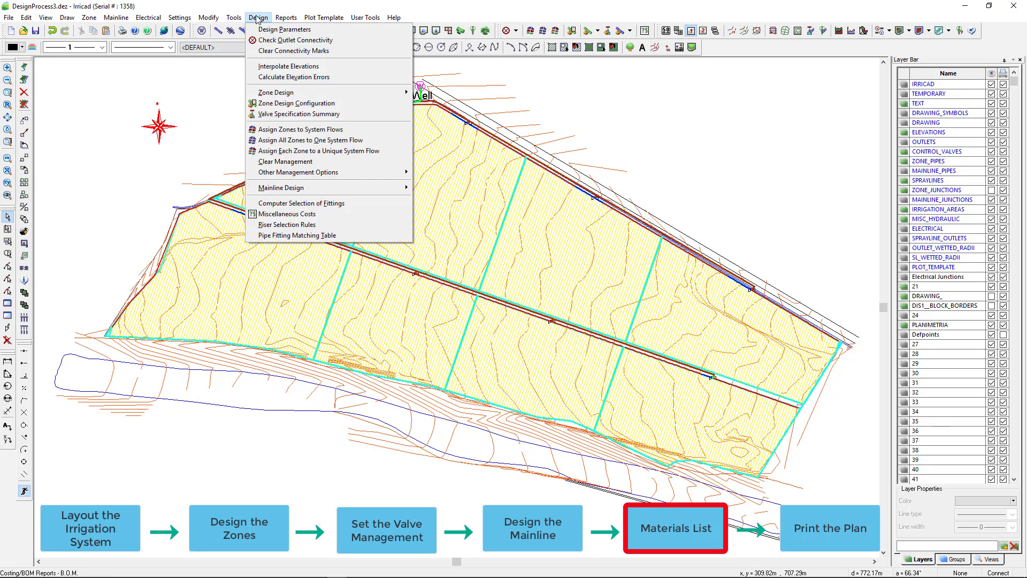
pyautogui.click(300, 203)
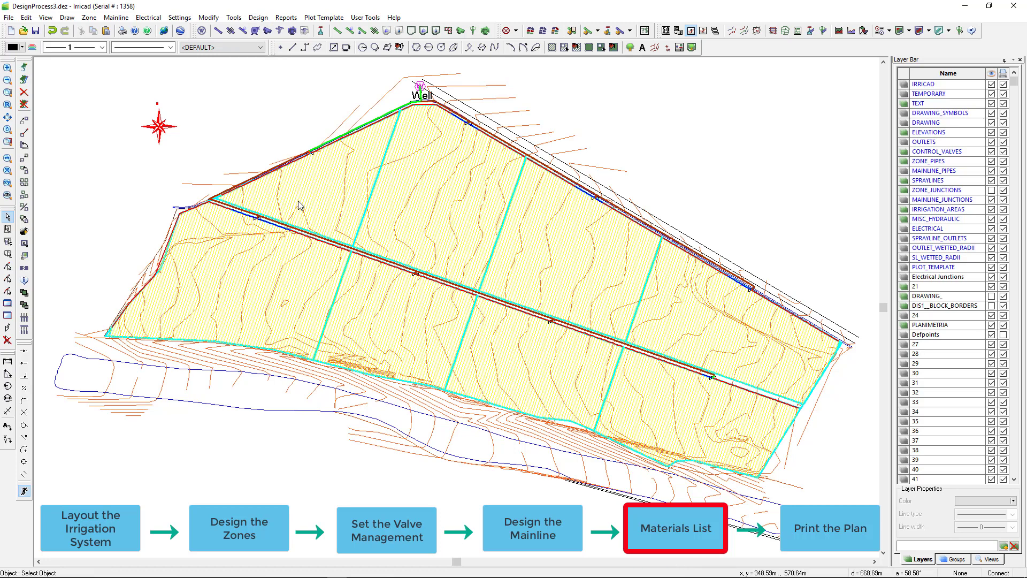
pyautogui.click(277, 19)
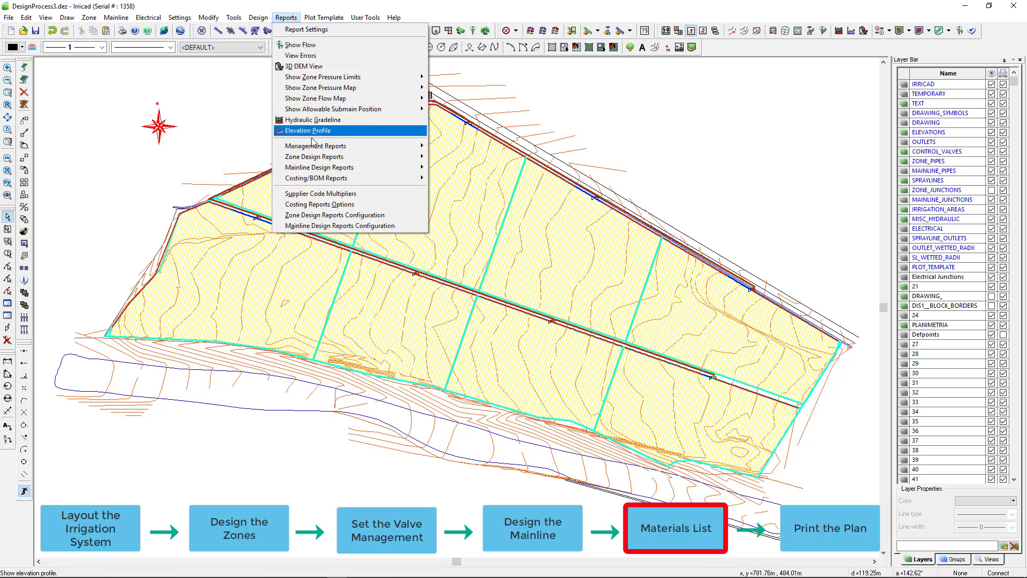
pyautogui.moveTo(322, 179)
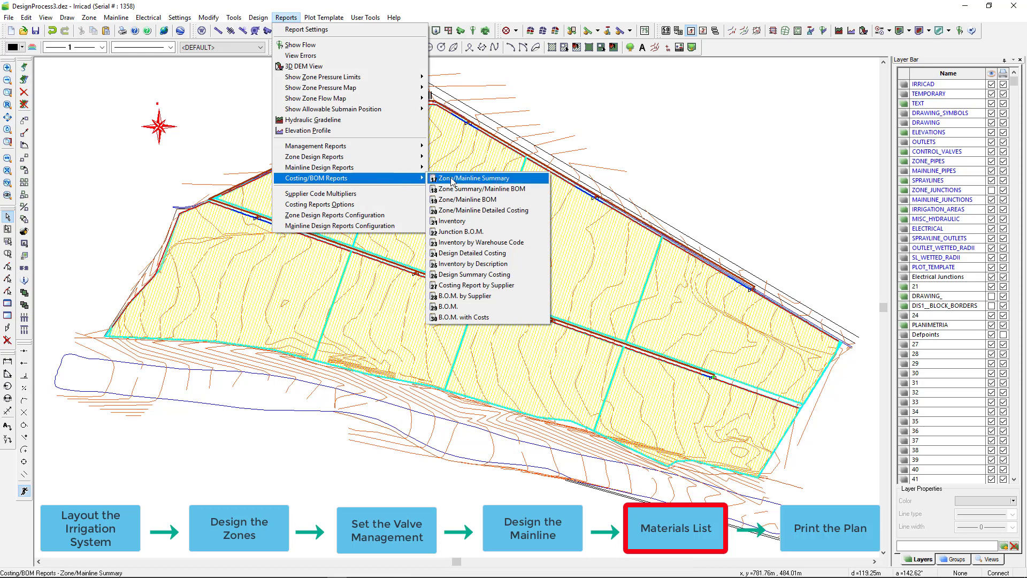
pyautogui.click(463, 308)
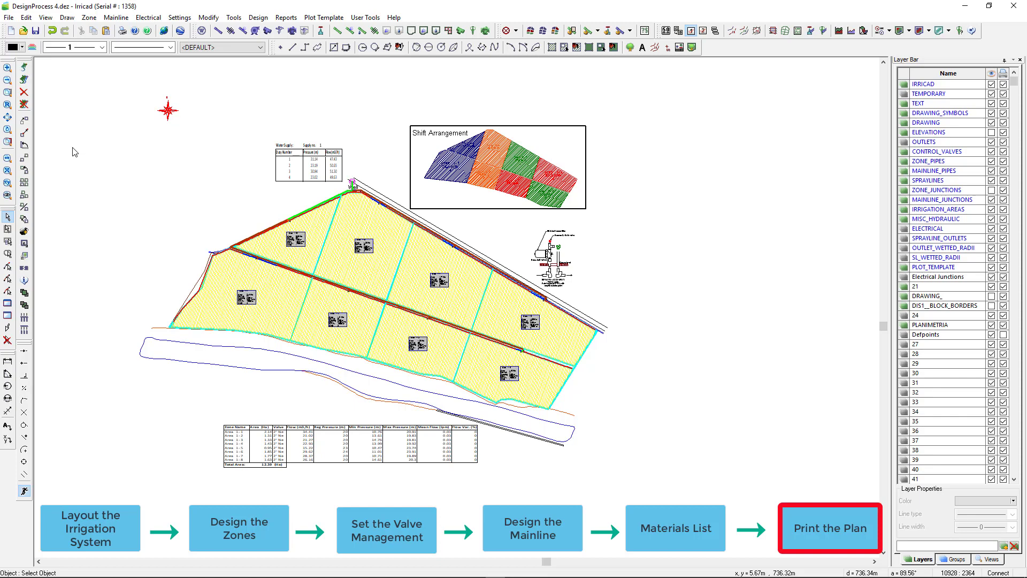
# - Create an A3 plot layout using the A3 Key Right IC Logo drawing template
pyautogui.click(67, 17)
pyautogui.click(124, 179)
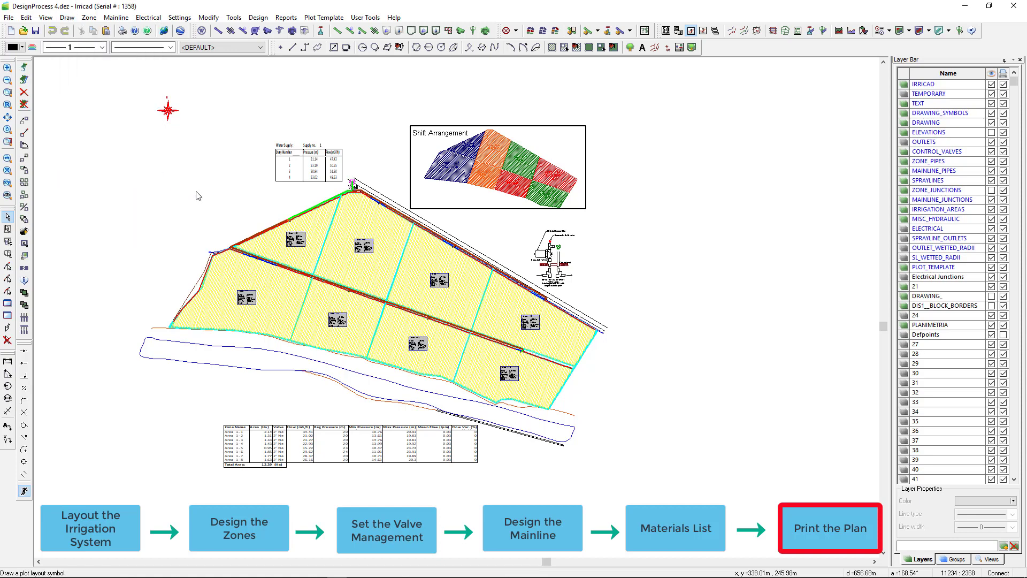
pyautogui.click(499, 359)
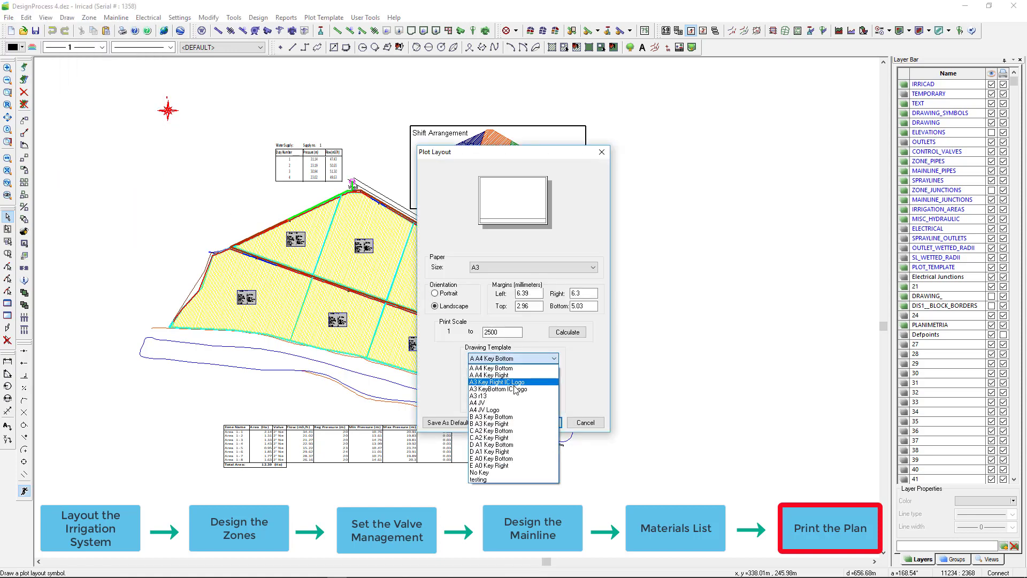
pyautogui.click(515, 382)
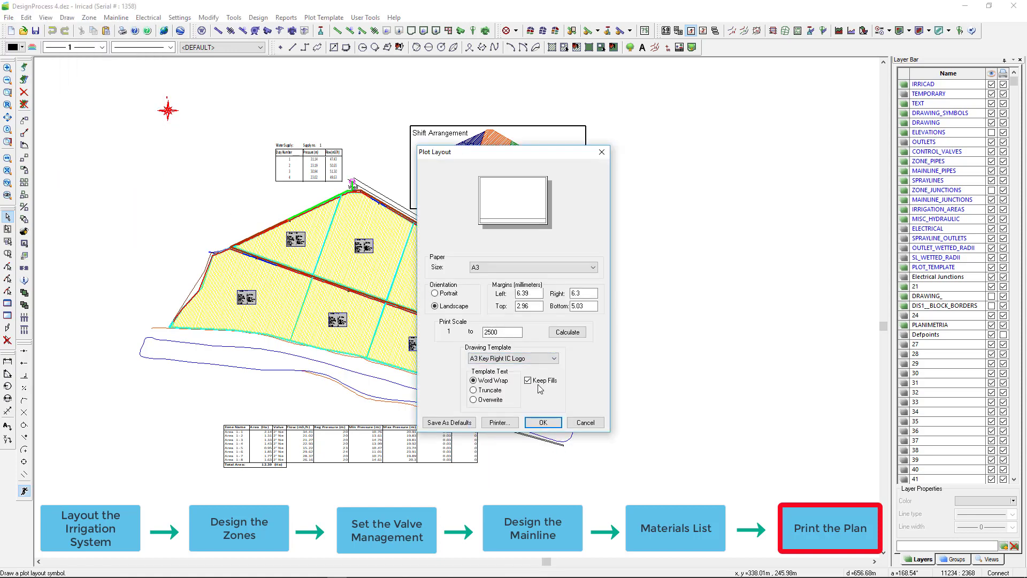
pyautogui.click(544, 422)
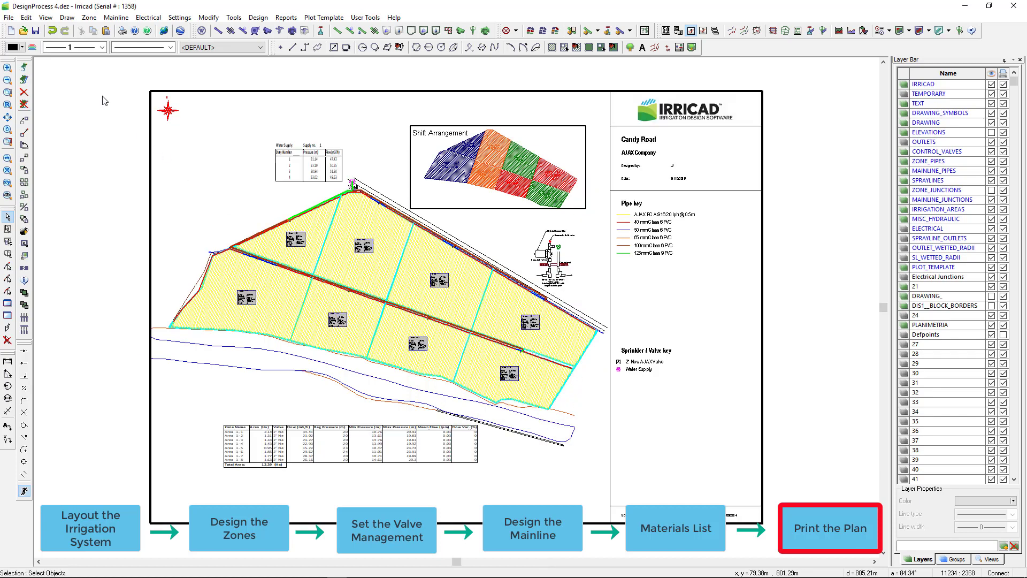
# - Print the plan to CutePDF Writer, centred on the page
pyautogui.click(8, 18)
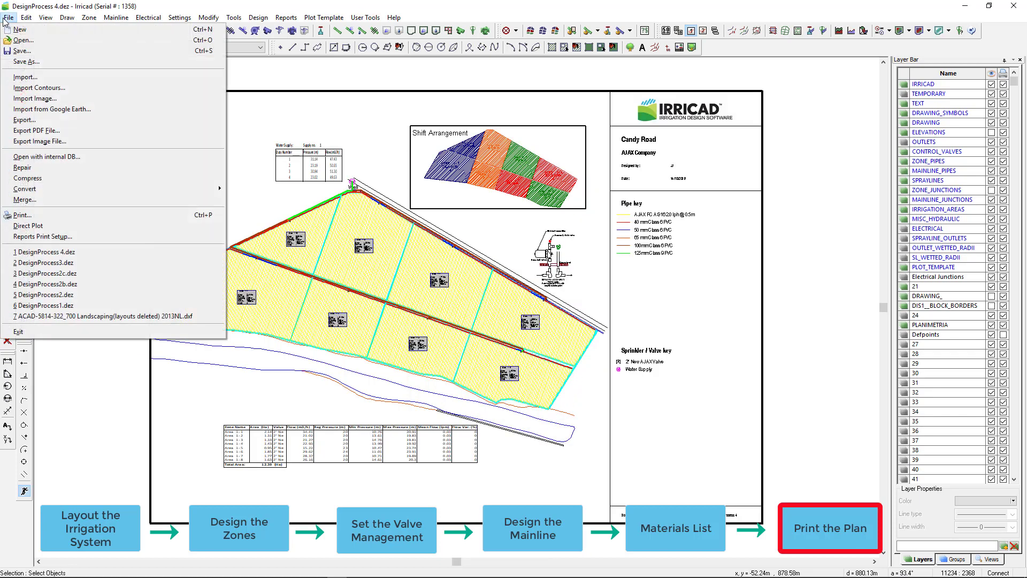
pyautogui.click(21, 215)
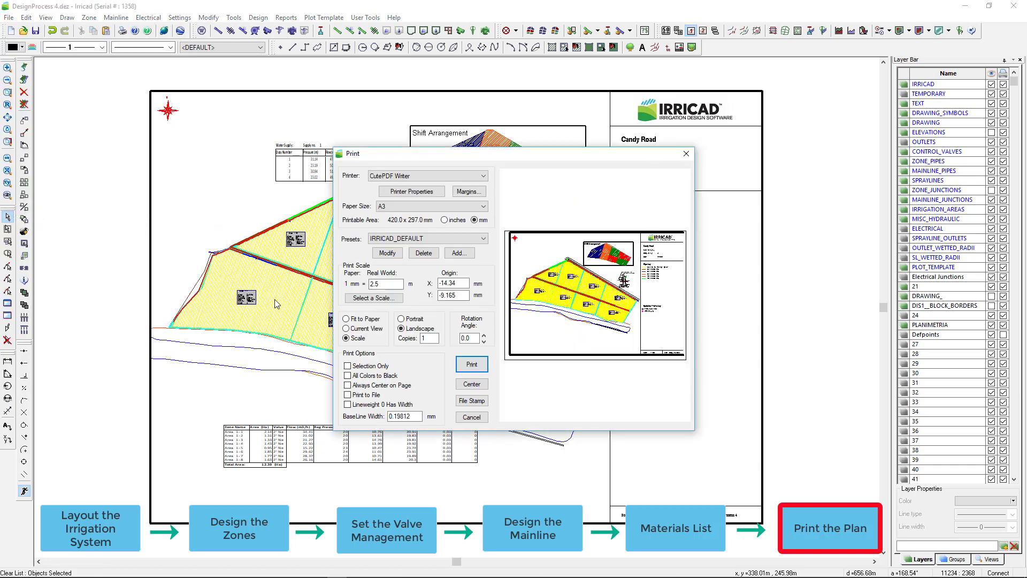
pyautogui.click(471, 384)
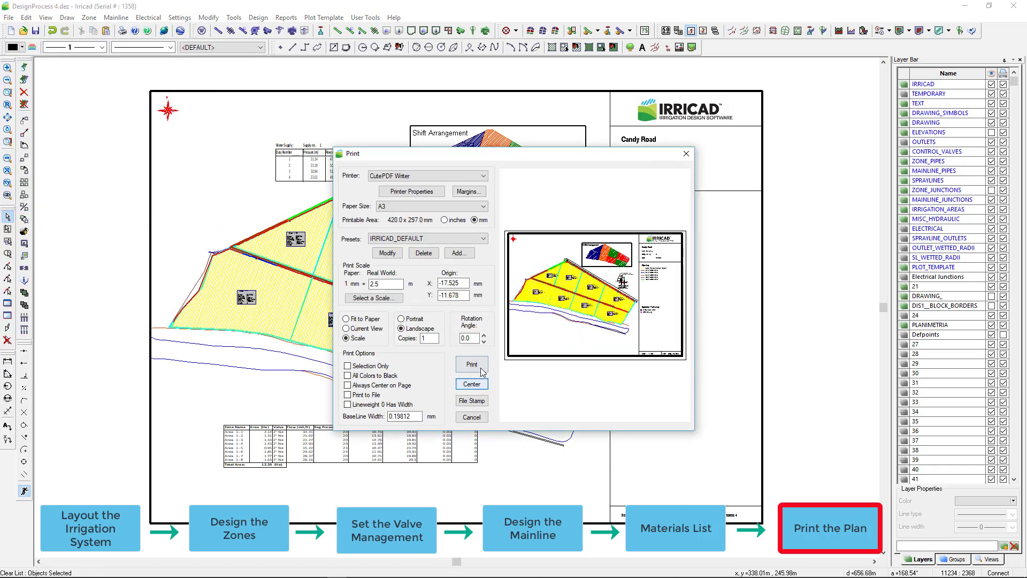
pyautogui.click(471, 365)
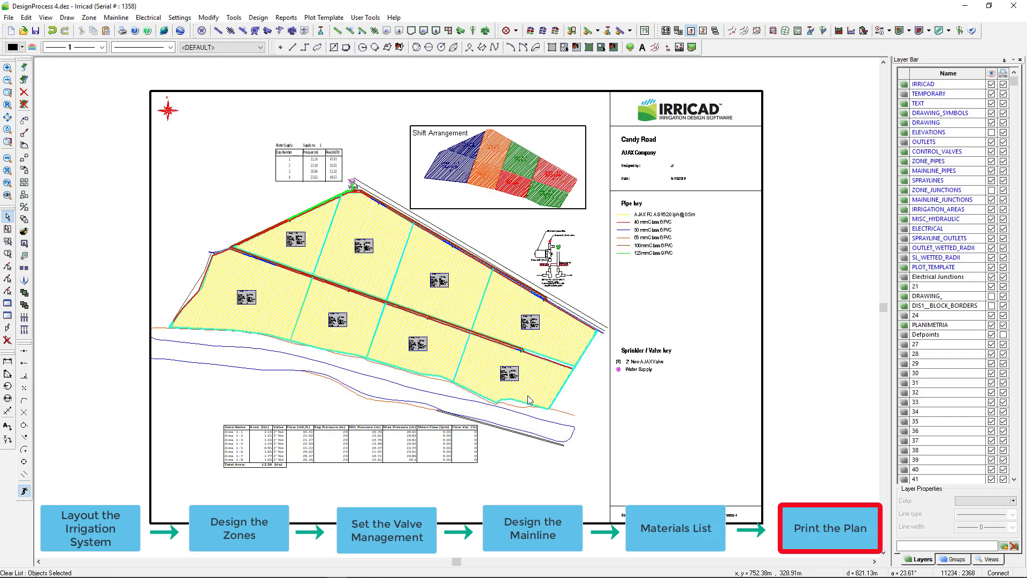